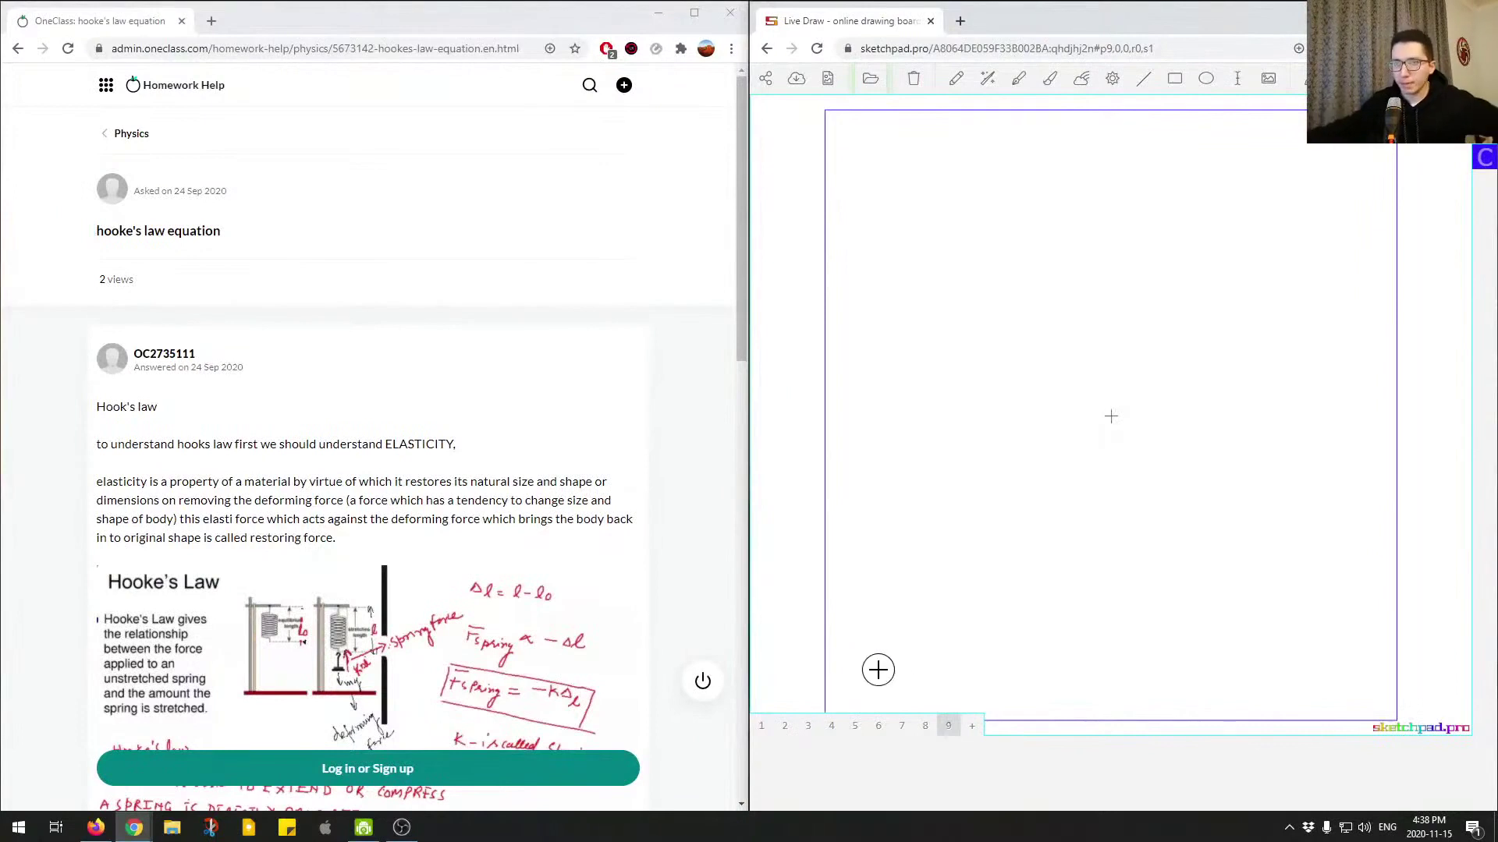
- Write the question label at the whiteboard's top-left
{"action": "scroll", "coordinate": [456, 363], "scroll_direction": "down", "scroll_amount": 5}
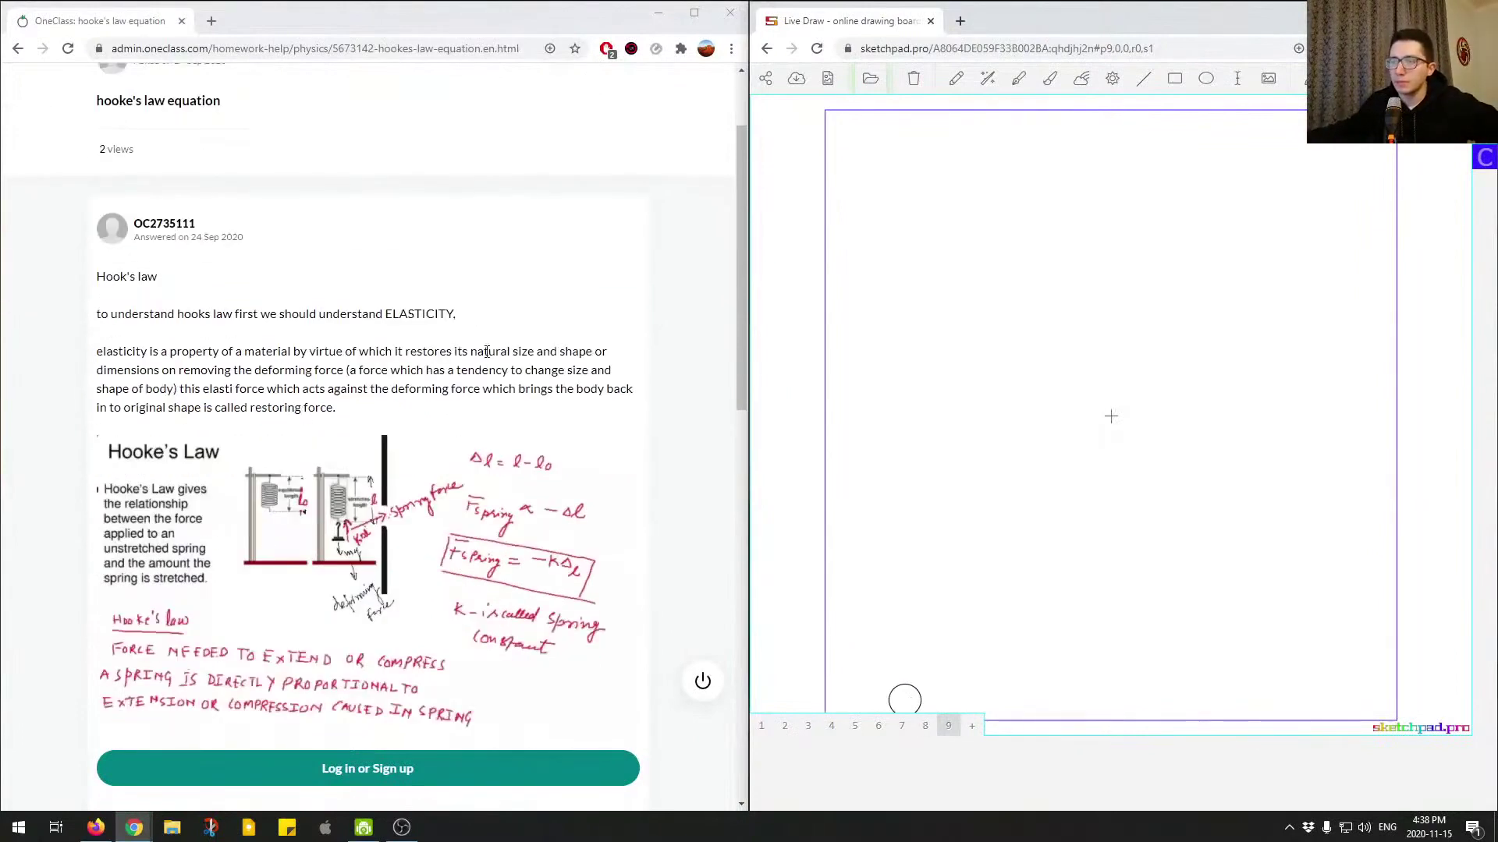
{"action": "scroll", "coordinate": [489, 359], "scroll_direction": "up", "scroll_amount": 5}
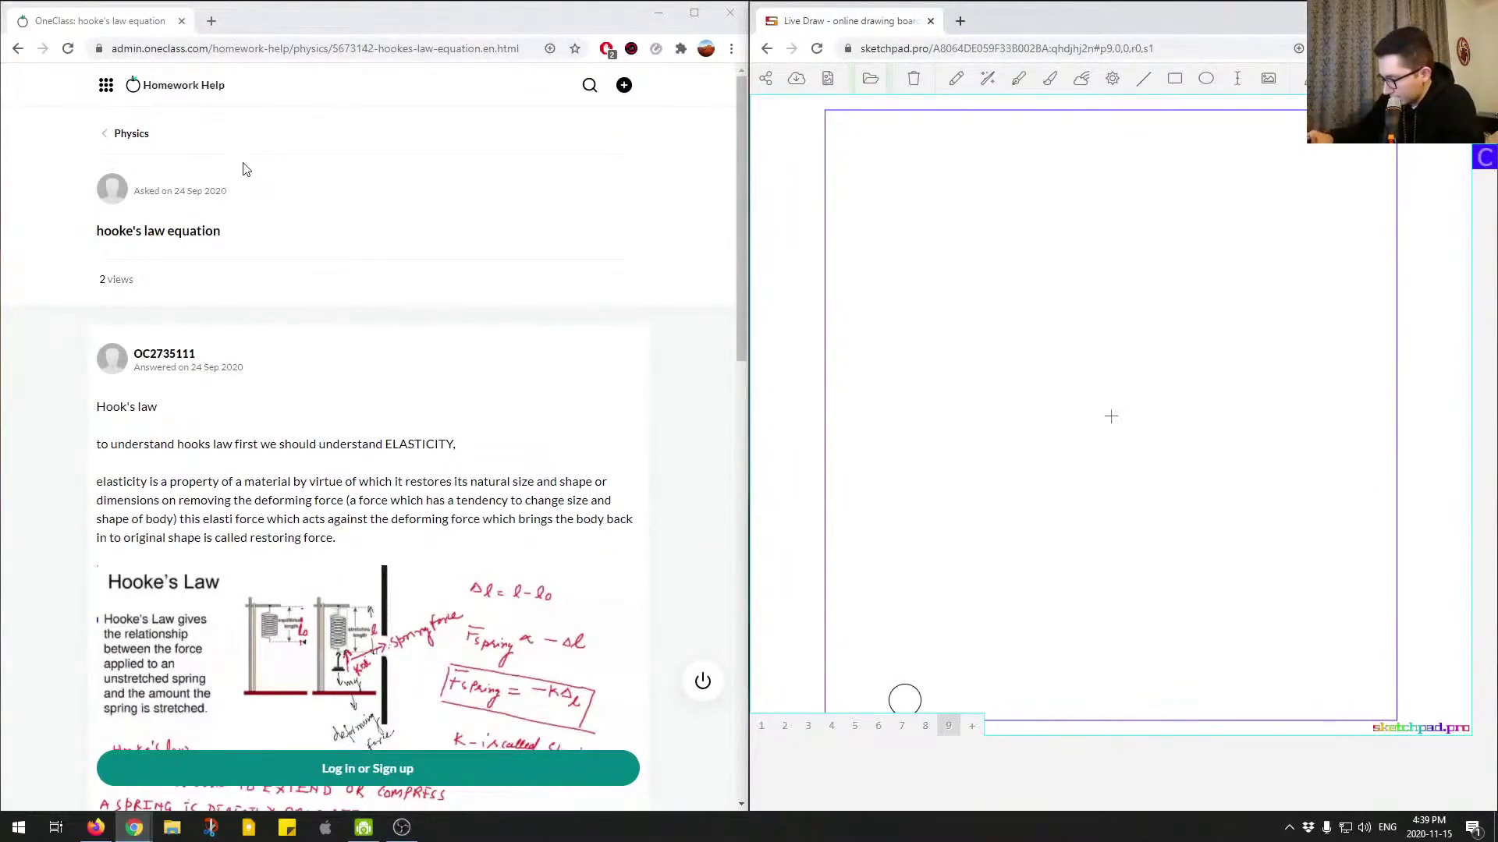
{"action": "mouse_move", "coordinate": [861, 130]}
{"action": "left_mouse_down"}
{"action": "mouse_move", "coordinate": [885, 155]}
{"action": "mouse_move", "coordinate": [858, 209]}
{"action": "mouse_move", "coordinate": [915, 215]}
{"action": "mouse_move", "coordinate": [898, 134]}
{"action": "left_mouse_up"}
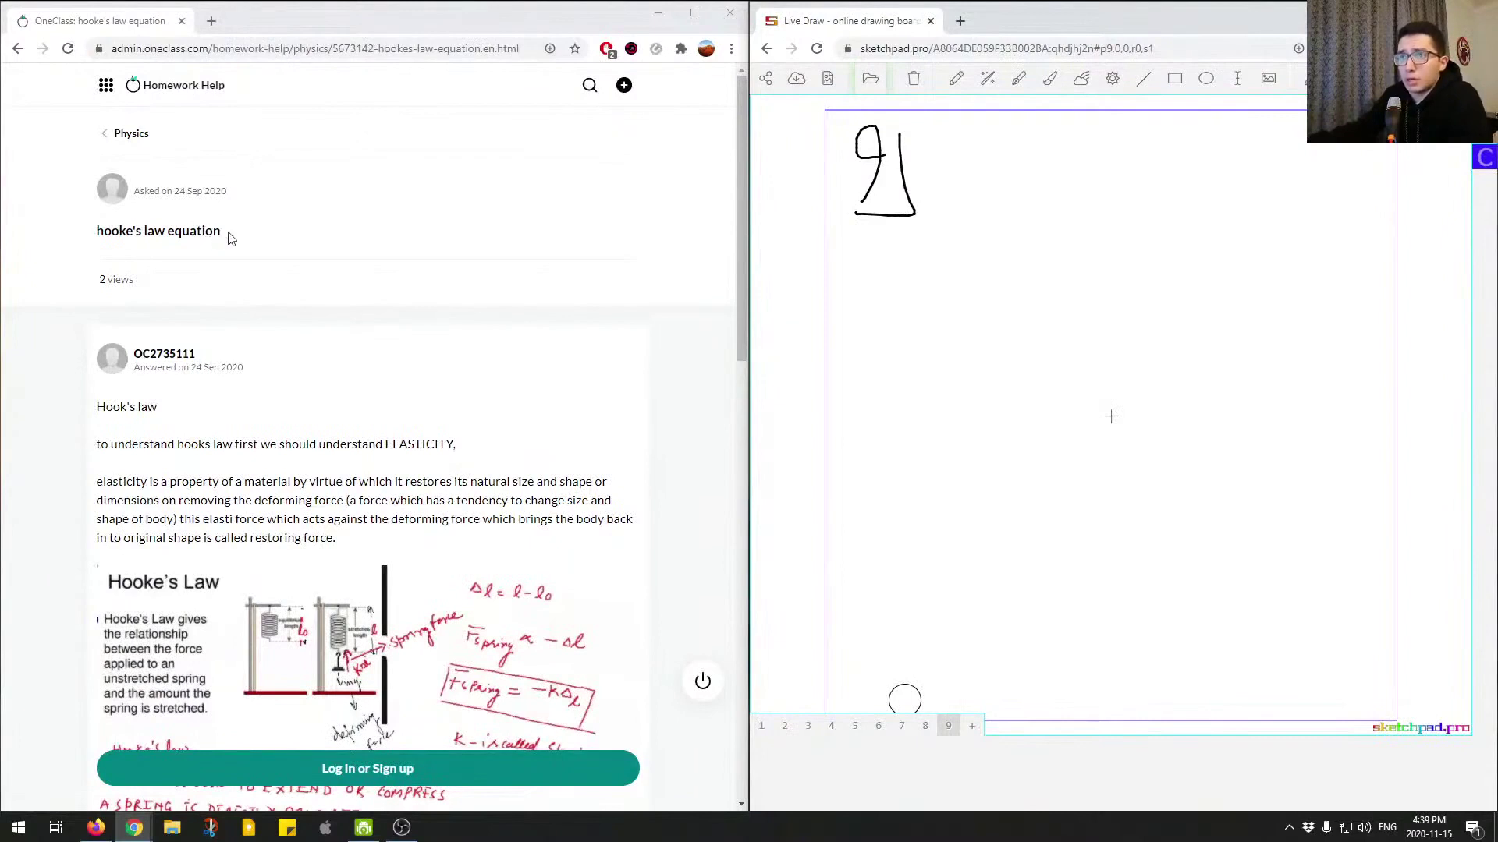
- On OneClass, highlight and clear the Hooke's law title and the phrase 'restores its natural size and shape'
{"action": "left_click_drag", "start_coordinate": [228, 233], "coordinate": [96, 234]}
{"action": "left_click", "coordinate": [209, 246]}
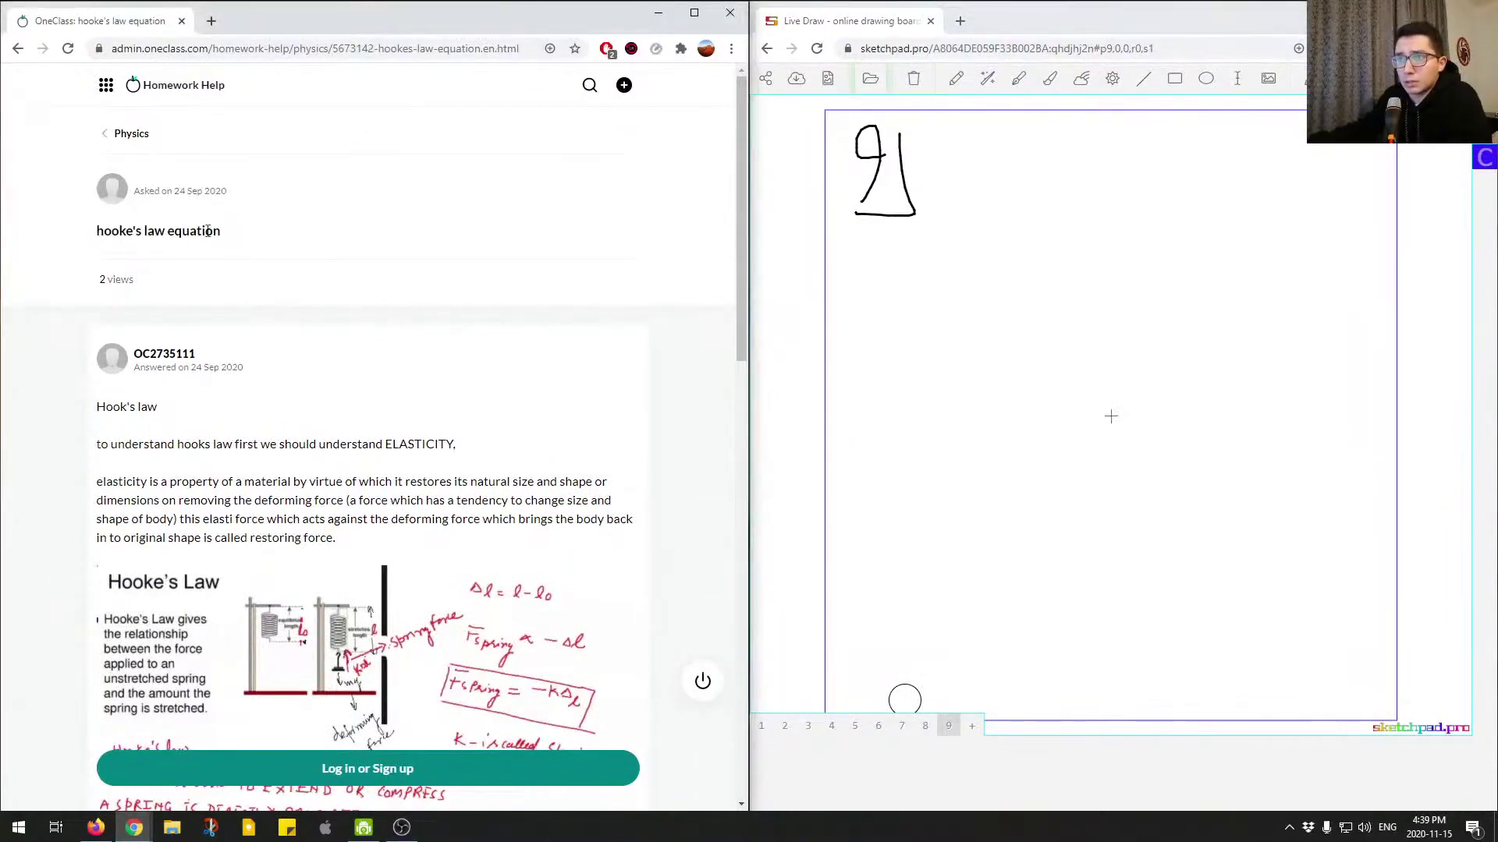
{"action": "scroll", "coordinate": [212, 369], "scroll_direction": "down", "scroll_amount": 2}
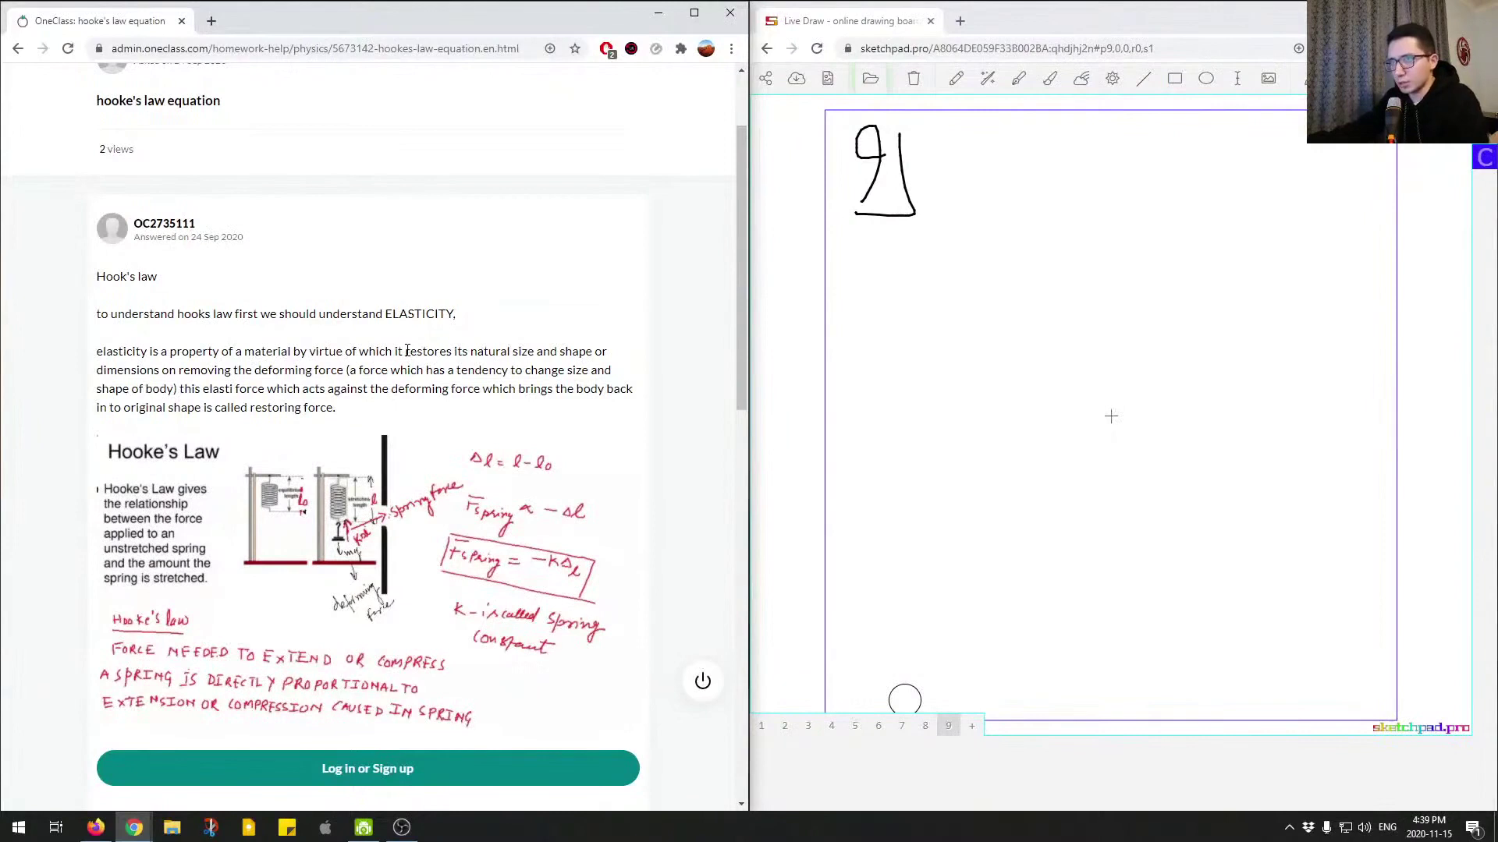
{"action": "left_click_drag", "start_coordinate": [407, 351], "coordinate": [595, 349]}
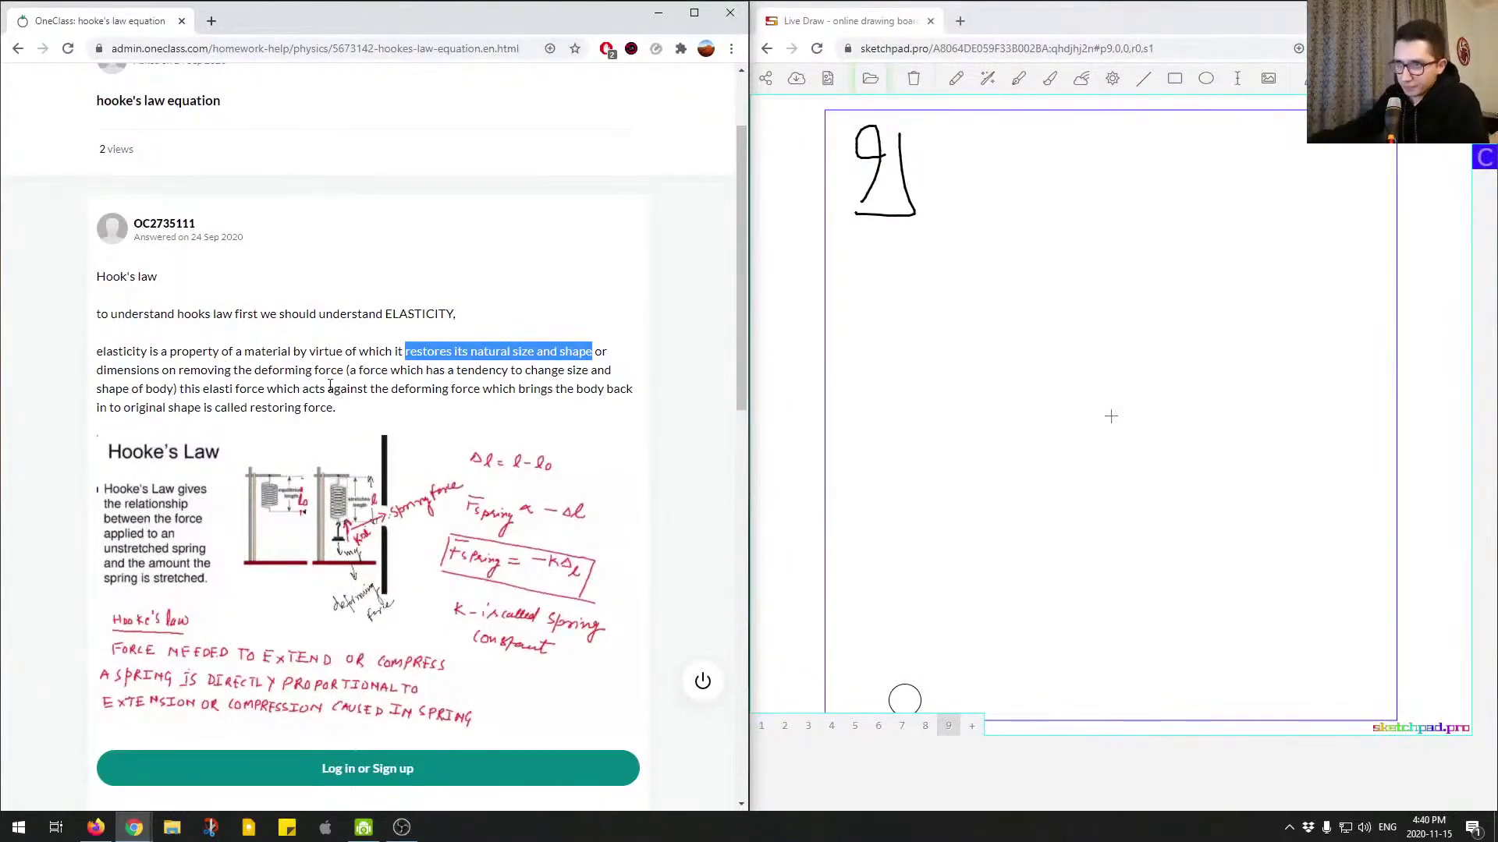
{"action": "left_click", "coordinate": [363, 373]}
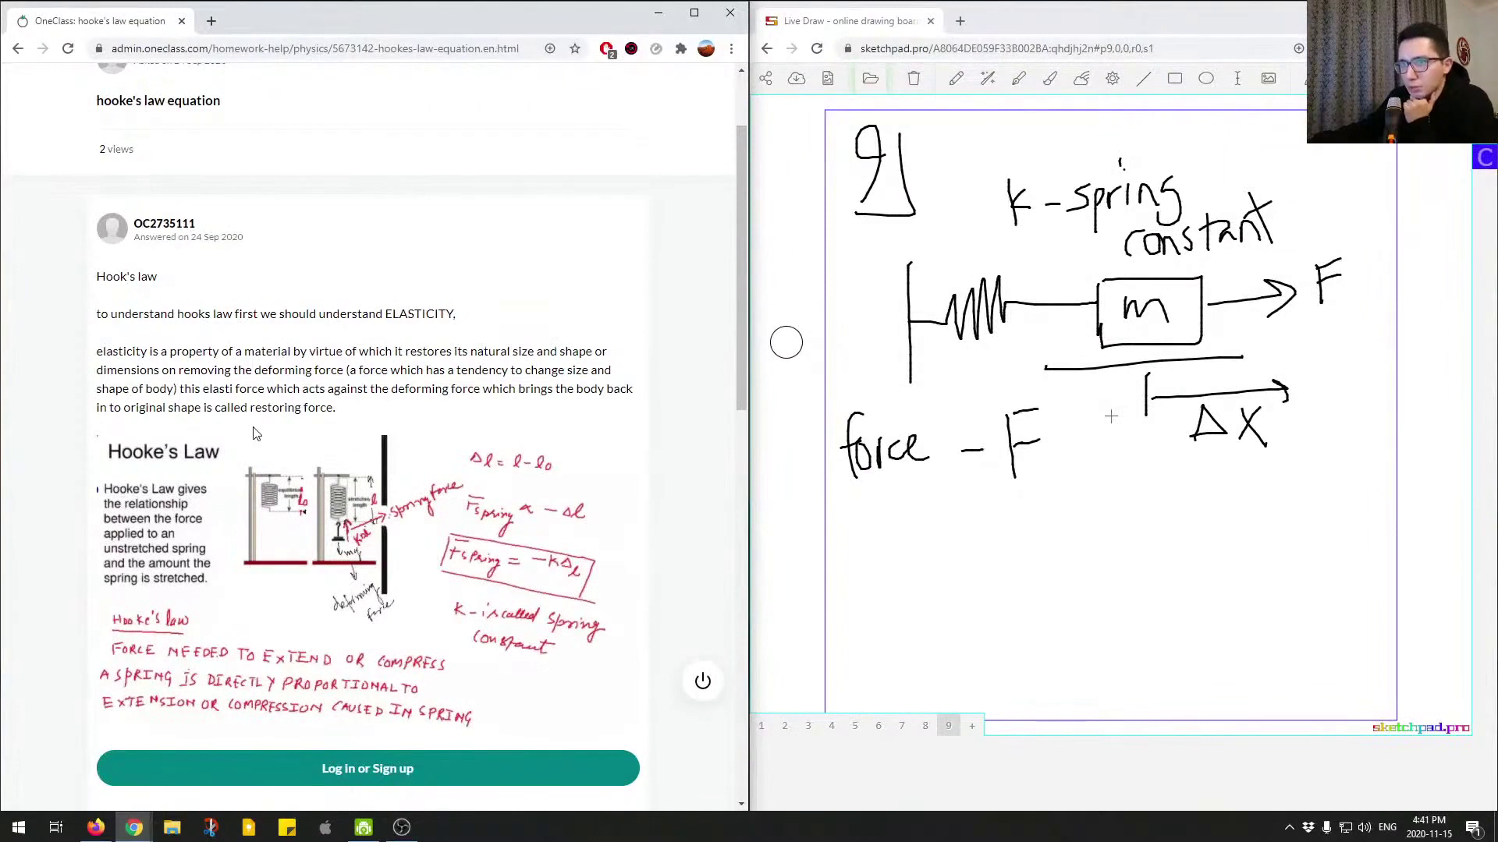
- Scroll down the OneClass page a little
{"action": "scroll", "coordinate": [253, 428], "scroll_direction": "down", "scroll_amount": 2}
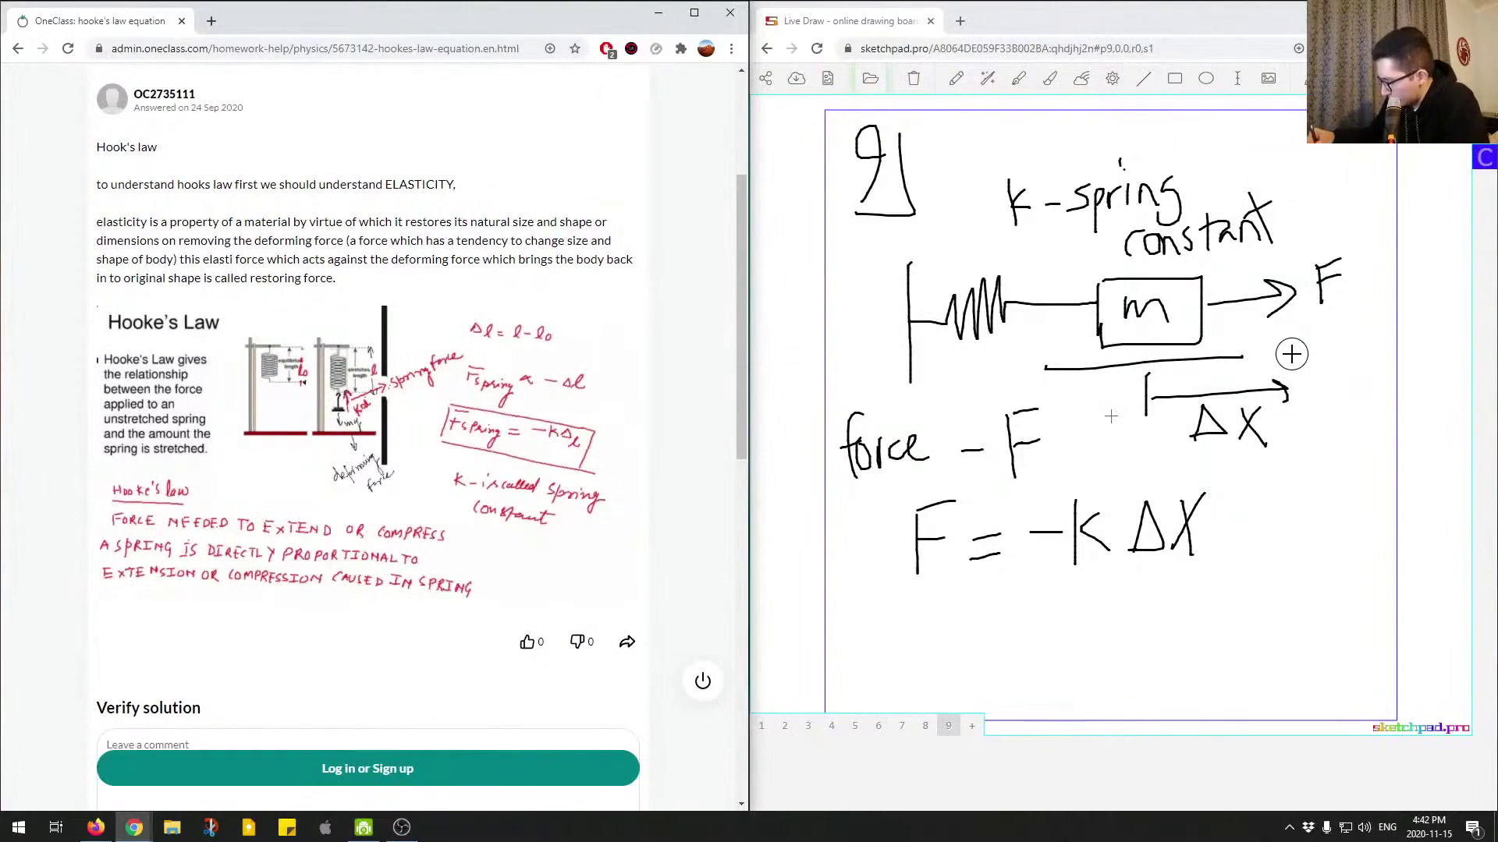
- Trace the ΔX displacement arrow in thick green and erase the 'force - F' label
{"action": "left_click_drag", "start_coordinate": [1153, 396], "coordinate": [1305, 404]}
{"action": "mouse_move", "coordinate": [1168, 396]}
{"action": "left_mouse_down"}
{"action": "mouse_move", "coordinate": [1307, 400]}
{"action": "mouse_move", "coordinate": [1281, 414]}
{"action": "left_mouse_up"}
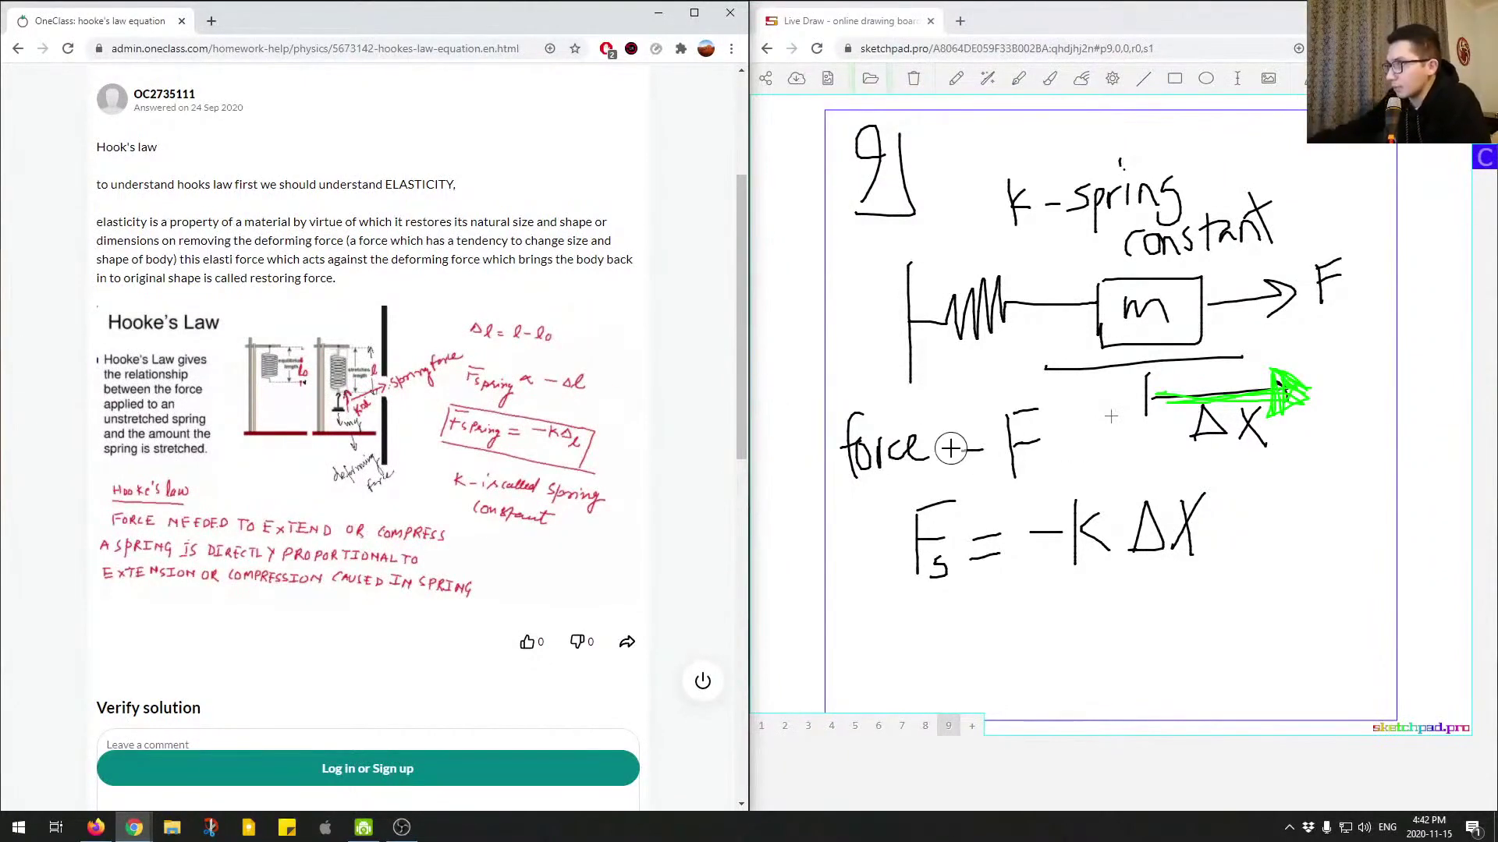
{"action": "mouse_move", "coordinate": [864, 415]}
{"action": "left_mouse_down"}
{"action": "mouse_move", "coordinate": [835, 475]}
{"action": "mouse_move", "coordinate": [1006, 466]}
{"action": "left_mouse_up"}
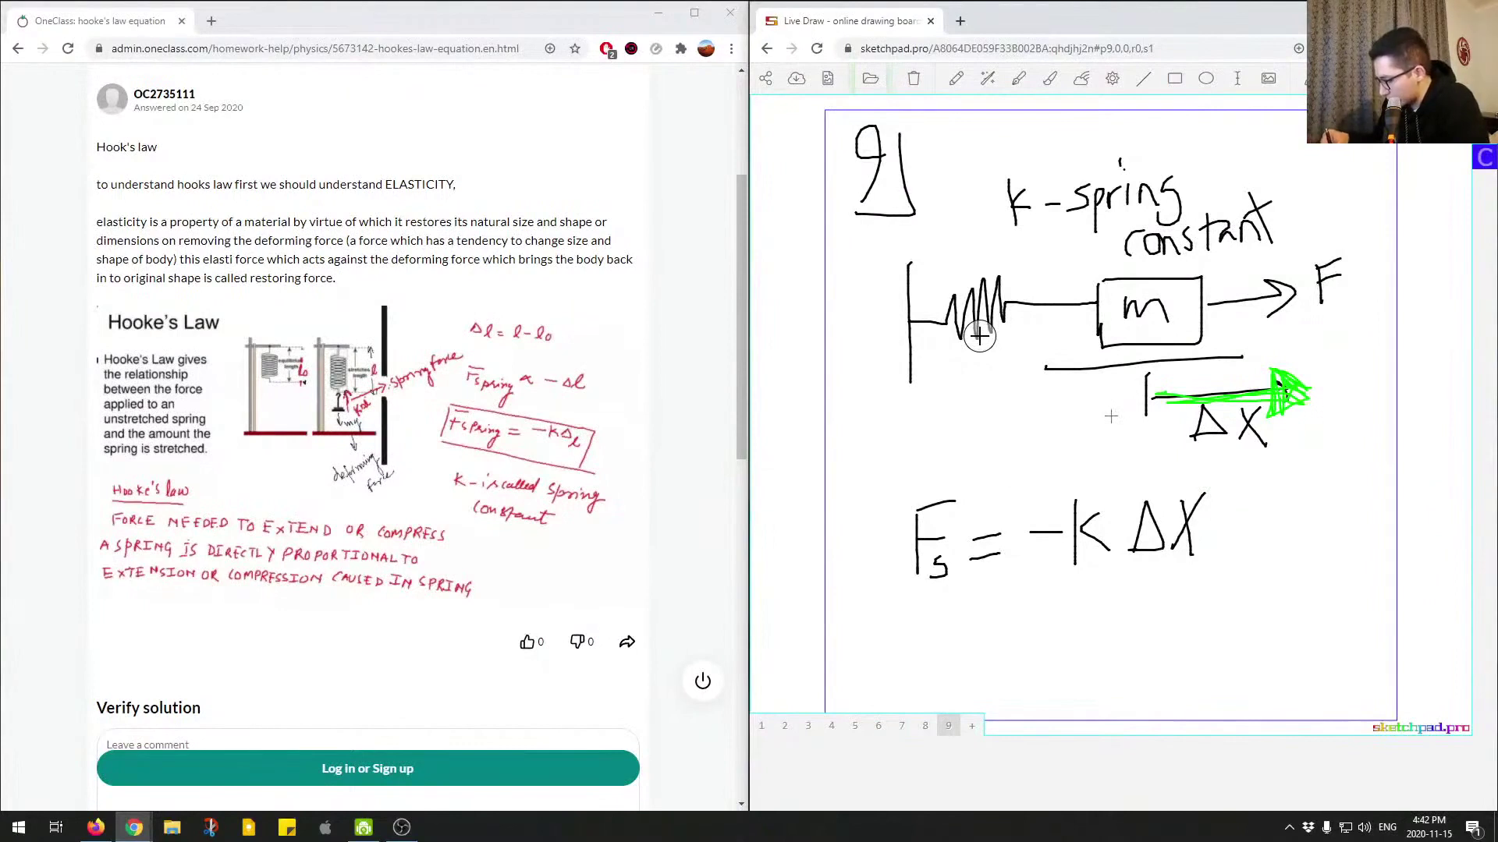
- Redraw the compressed spring, label F_A with a leftward arrow, and clear the dash under ΔX
{"action": "mouse_move", "coordinate": [936, 442]}
{"action": "left_mouse_down"}
{"action": "mouse_move", "coordinate": [1017, 445]}
{"action": "mouse_move", "coordinate": [1028, 413]}
{"action": "mouse_move", "coordinate": [1110, 451]}
{"action": "left_mouse_up"}
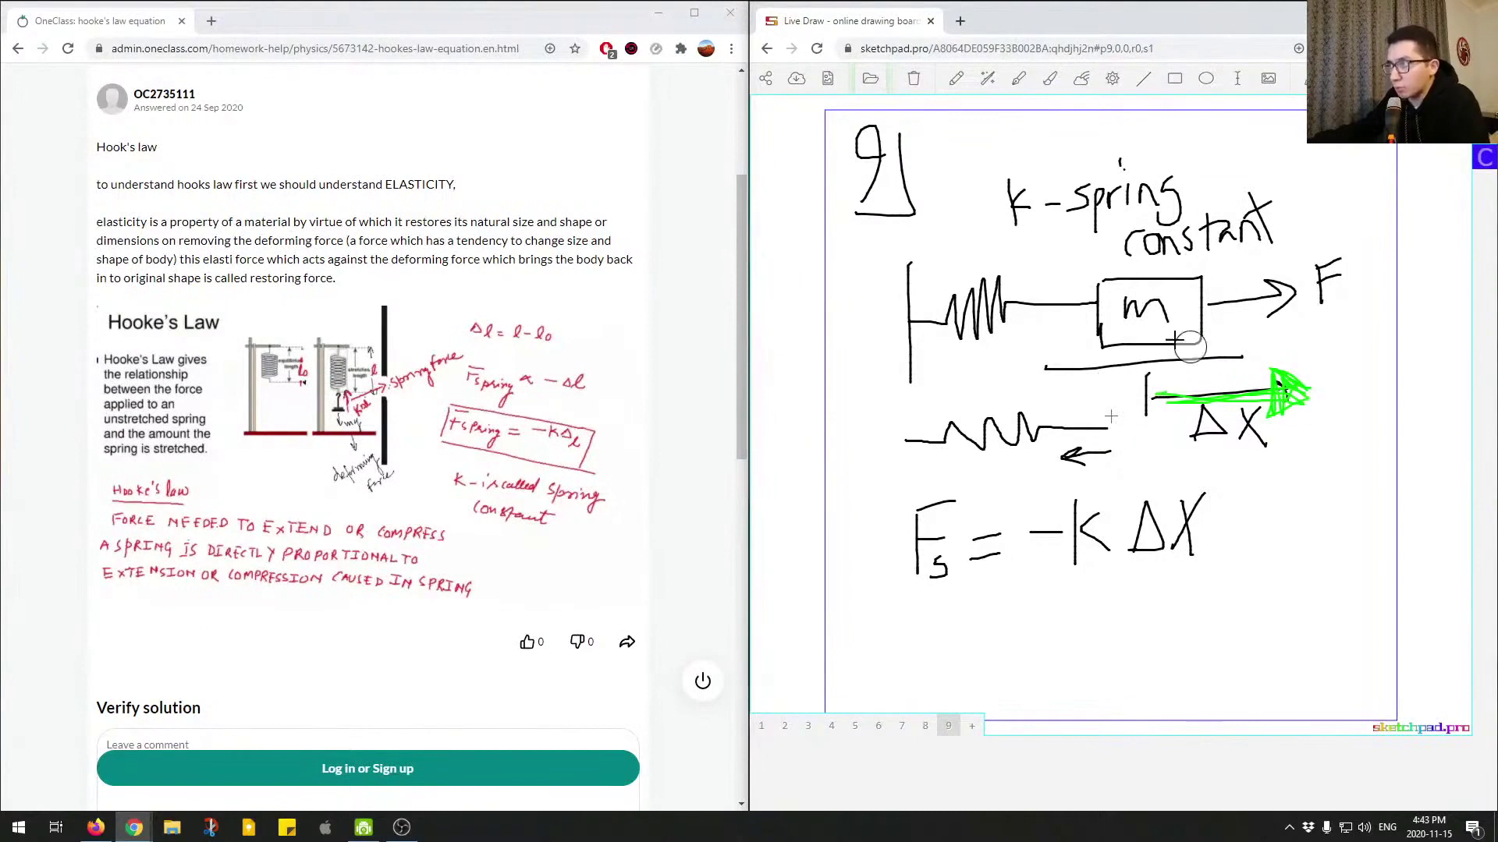
{"action": "mouse_move", "coordinate": [908, 441]}
{"action": "left_mouse_down"}
{"action": "mouse_move", "coordinate": [1090, 421]}
{"action": "mouse_move", "coordinate": [1123, 447]}
{"action": "left_mouse_up"}
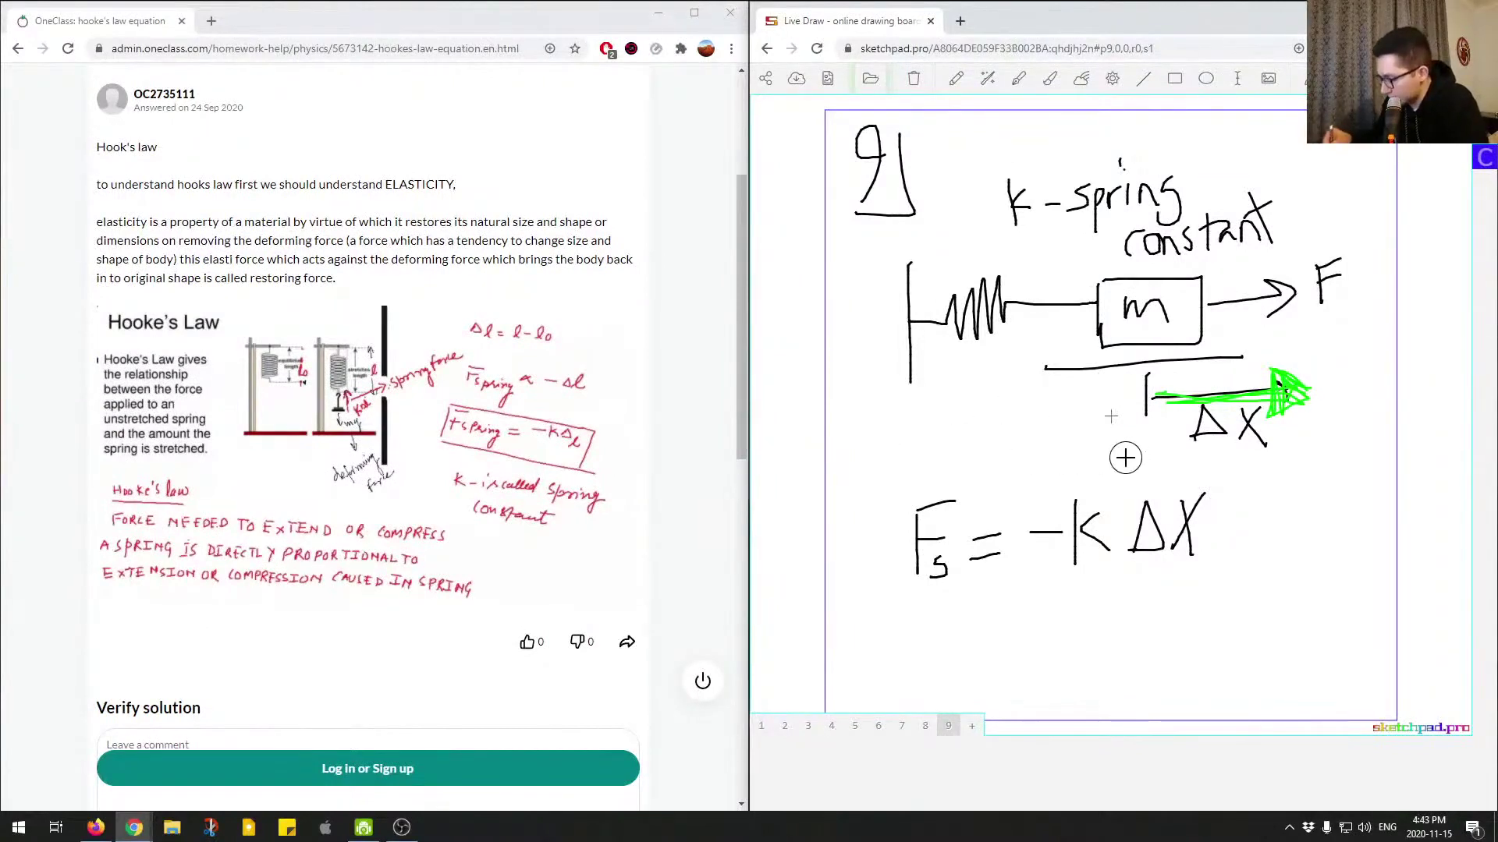
{"action": "mouse_move", "coordinate": [934, 438]}
{"action": "left_mouse_down"}
{"action": "mouse_move", "coordinate": [1037, 407]}
{"action": "mouse_move", "coordinate": [986, 421]}
{"action": "left_mouse_up"}
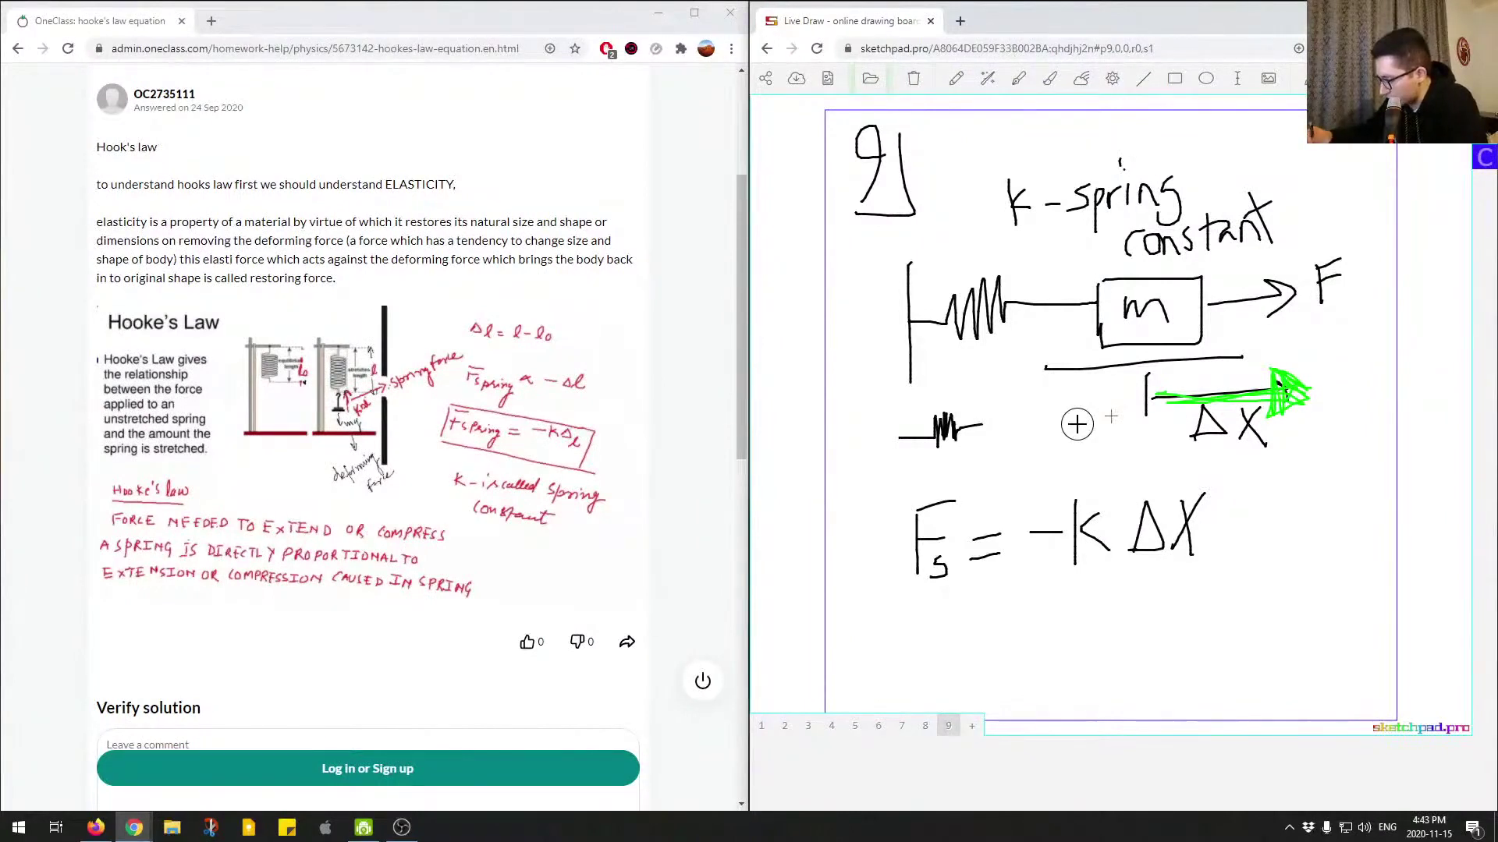
{"action": "left_click_drag", "start_coordinate": [1346, 304], "coordinate": [1364, 315]}
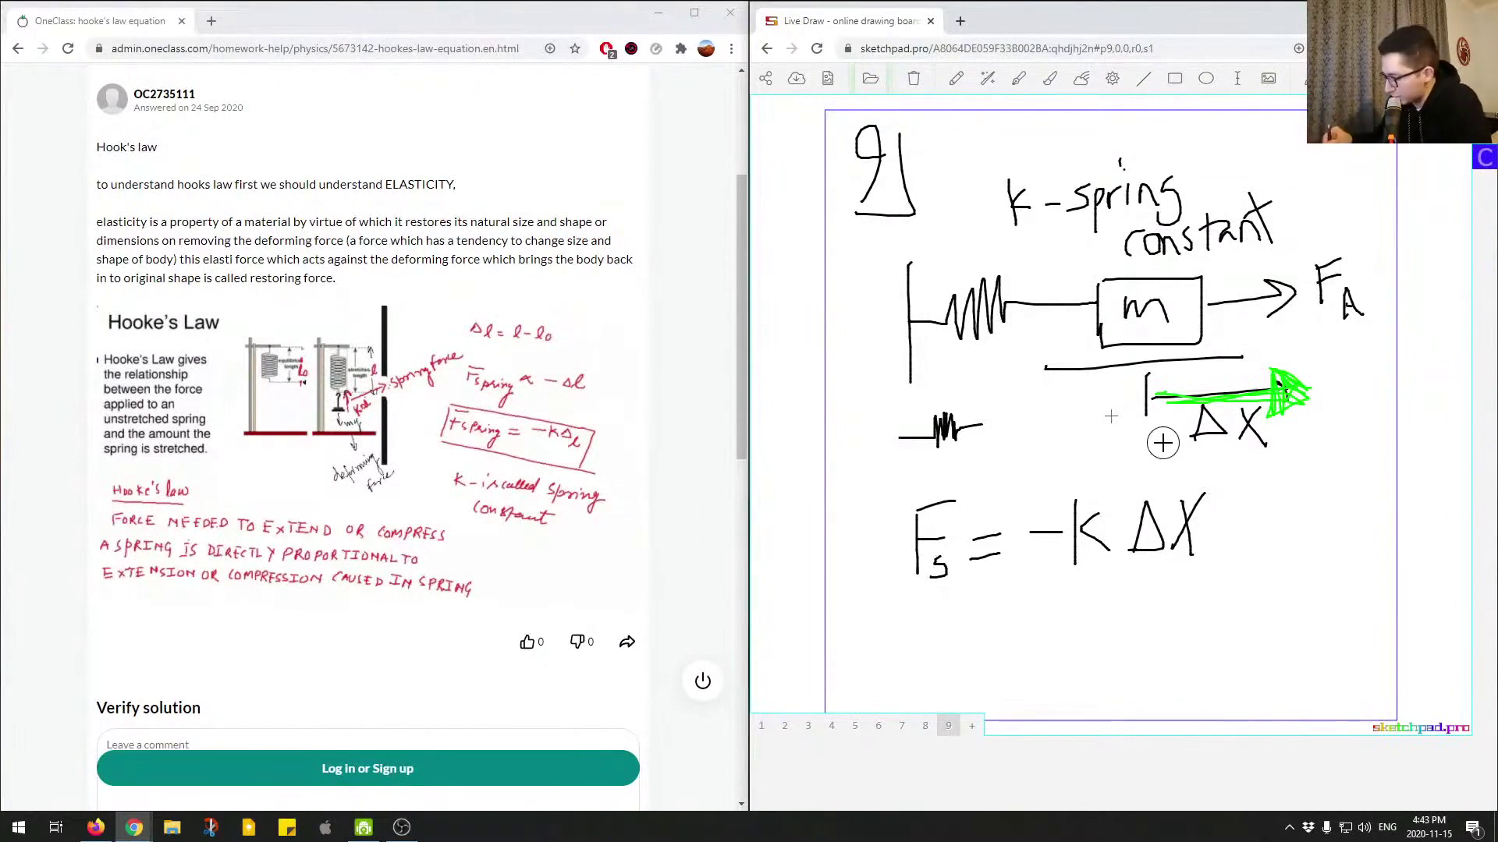
{"action": "left_click_drag", "start_coordinate": [1051, 439], "coordinate": [989, 459]}
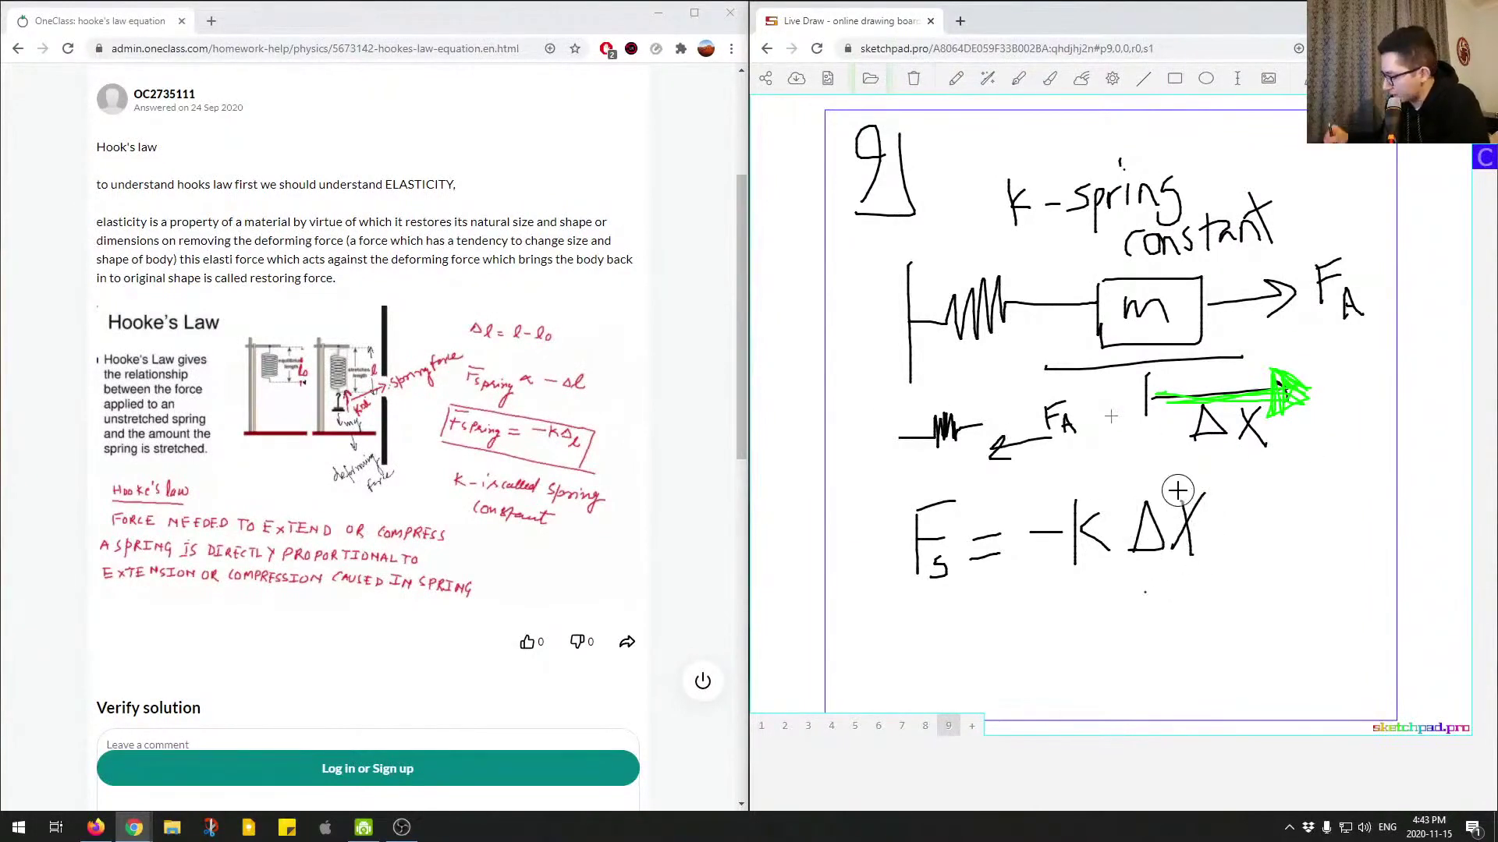
{"action": "left_click_drag", "start_coordinate": [1144, 592], "coordinate": [1172, 593]}
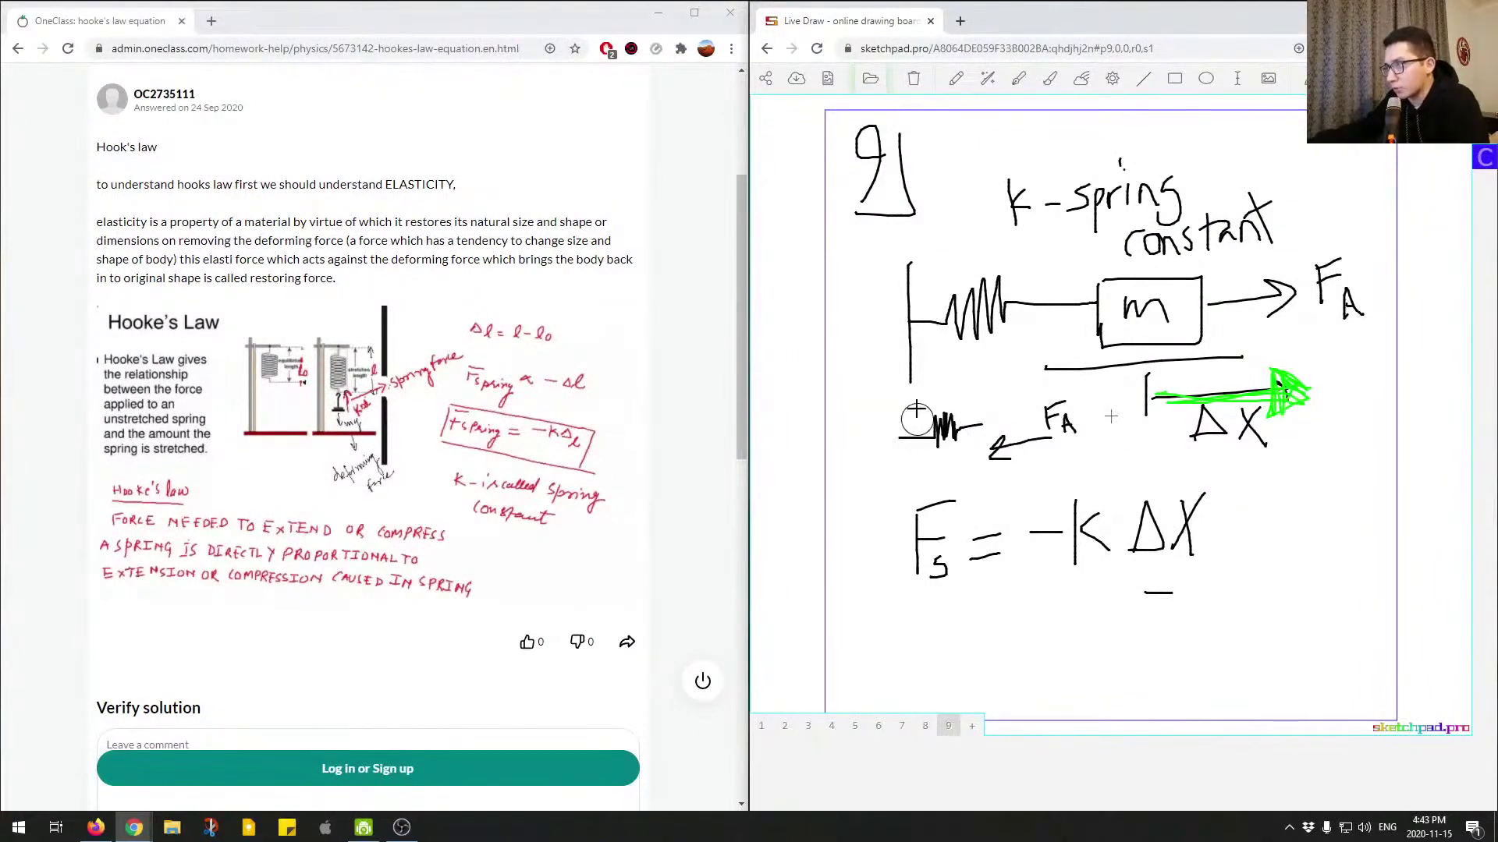
{"action": "left_click_drag", "start_coordinate": [1241, 612], "coordinate": [1109, 595]}
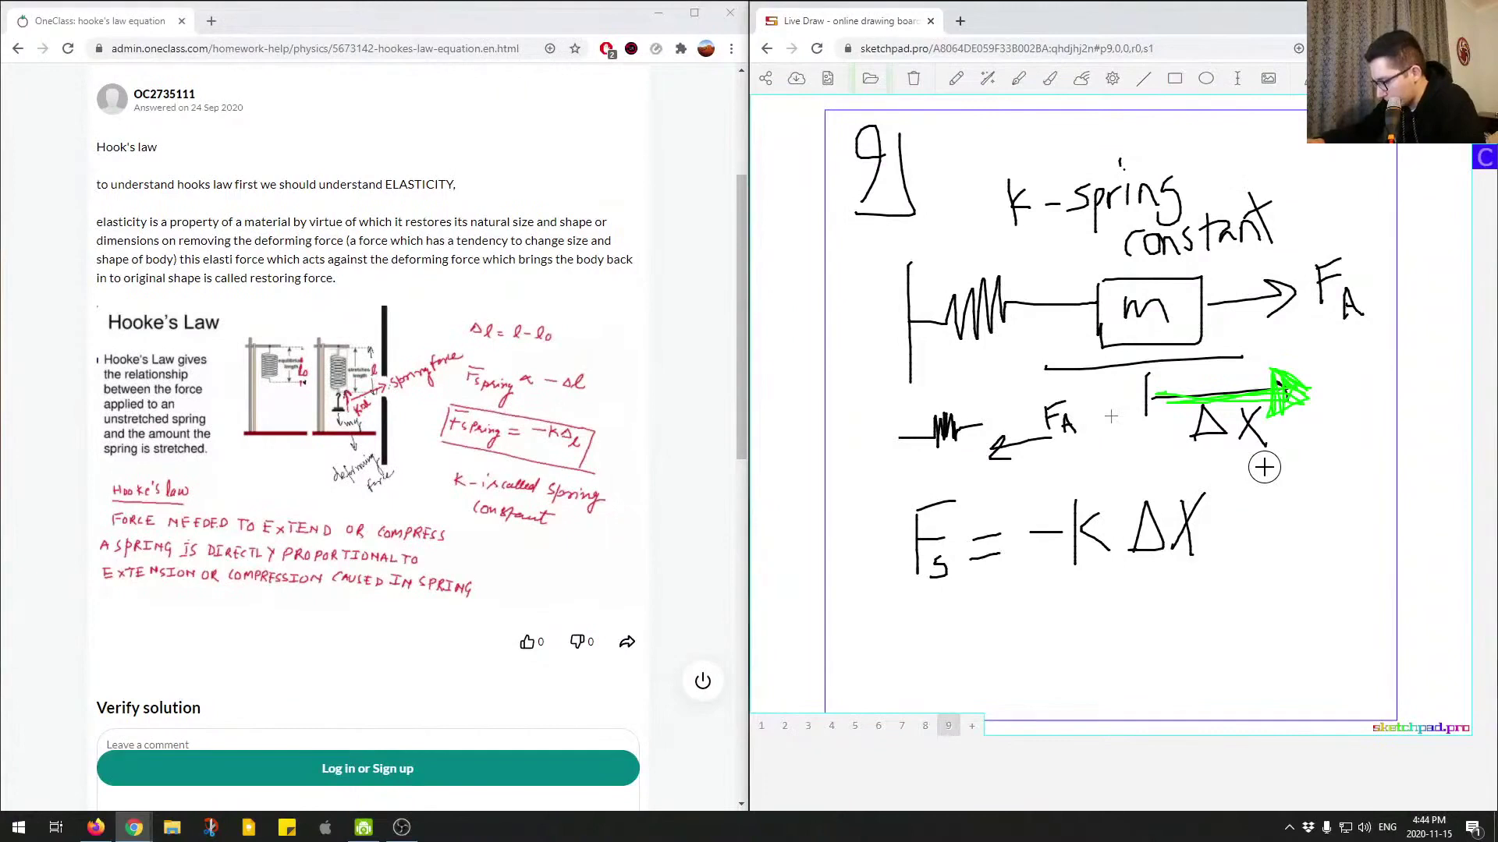
- Draw a blue box around Fs = −KΔX and touch up the s subscript under F
{"action": "mouse_move", "coordinate": [897, 485]}
{"action": "left_mouse_down"}
{"action": "mouse_move", "coordinate": [1201, 468]}
{"action": "mouse_move", "coordinate": [1227, 494]}
{"action": "mouse_move", "coordinate": [910, 613]}
{"action": "mouse_move", "coordinate": [897, 483]}
{"action": "left_mouse_up"}
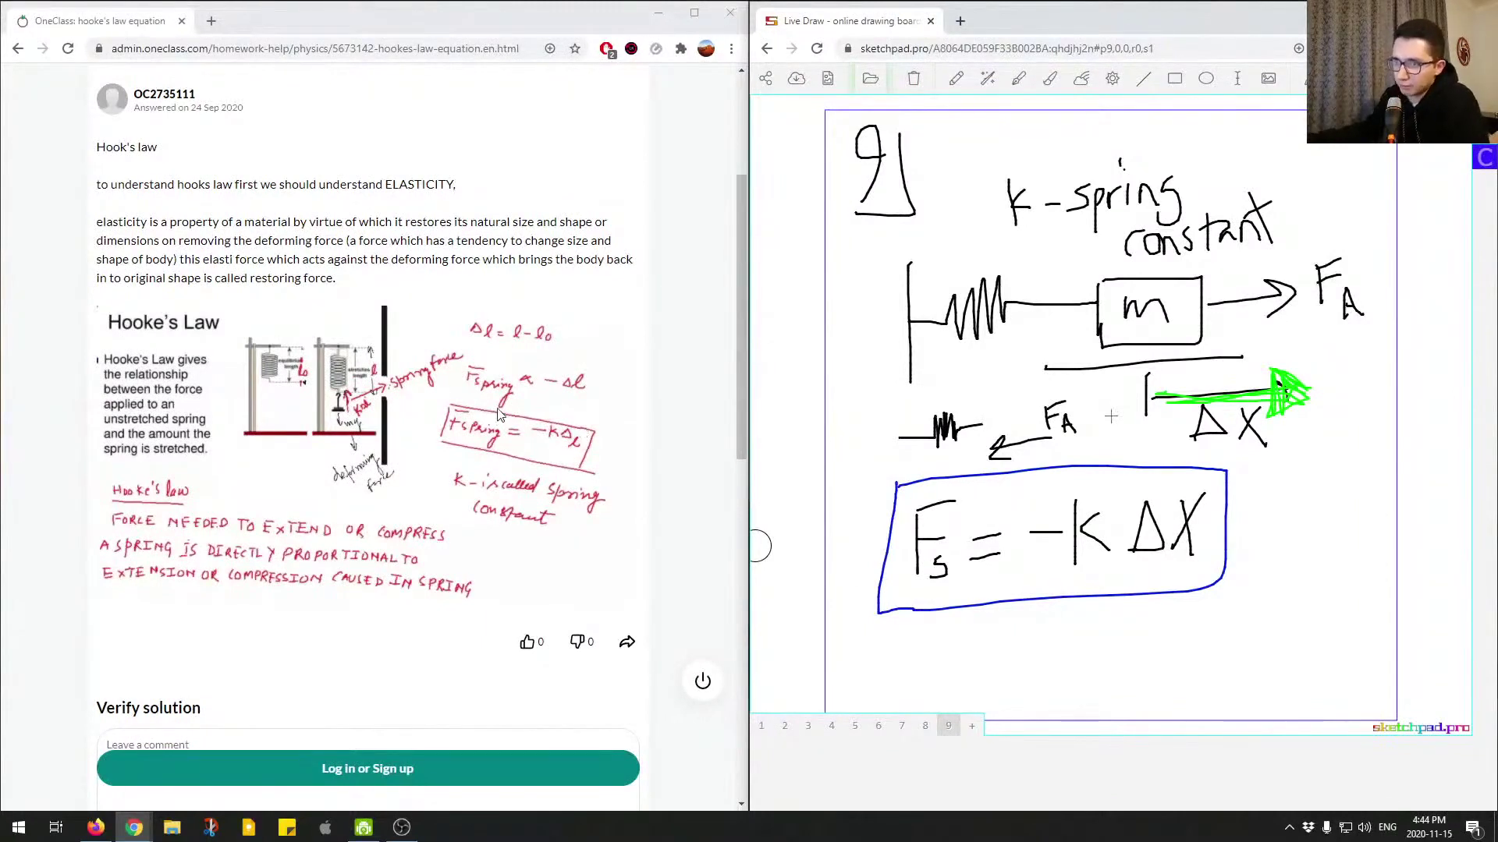
{"action": "scroll", "coordinate": [449, 433], "scroll_direction": "down", "scroll_amount": 2}
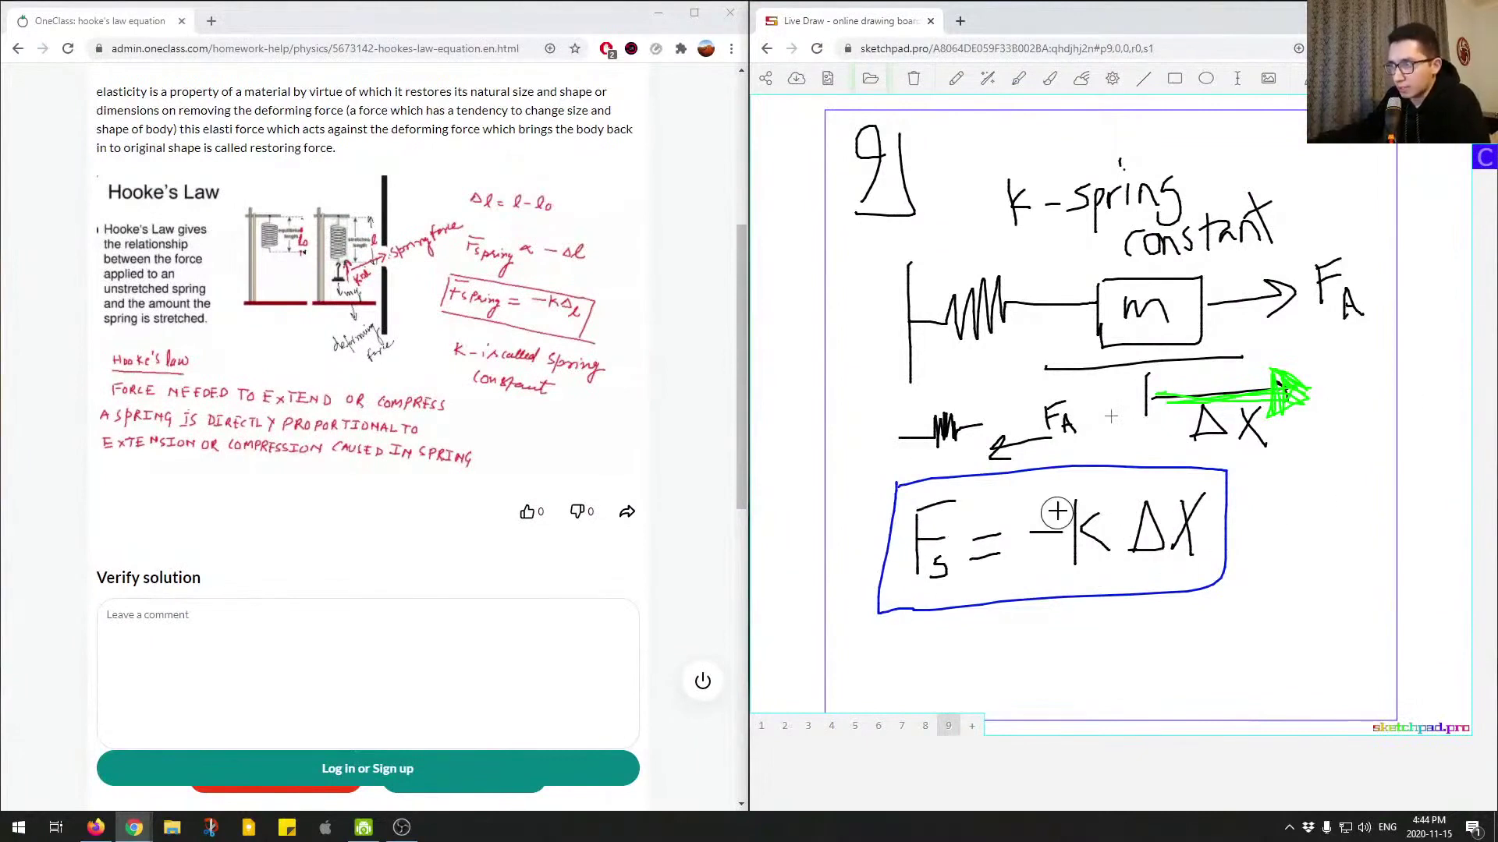
{"action": "left_click_drag", "start_coordinate": [946, 560], "coordinate": [932, 577]}
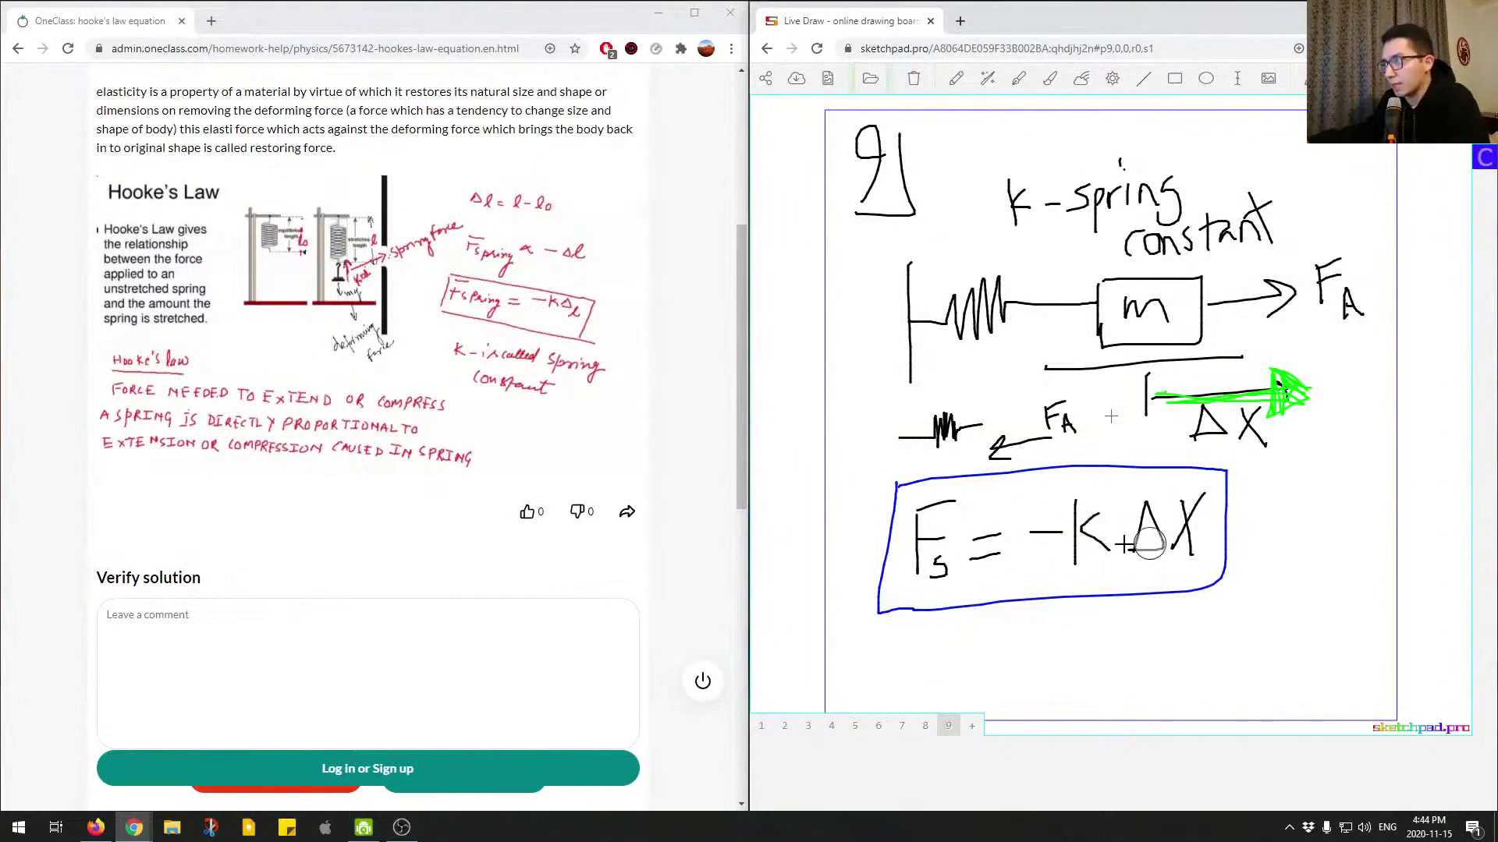
{"action": "scroll", "coordinate": [538, 363], "scroll_direction": "down", "scroll_amount": 2}
{"action": "scroll", "coordinate": [380, 323], "scroll_direction": "down", "scroll_amount": 2}
- Enter the comment 'Great job! Answer is correct' in the Verify solution comment box
{"action": "left_click", "coordinate": [341, 392]}
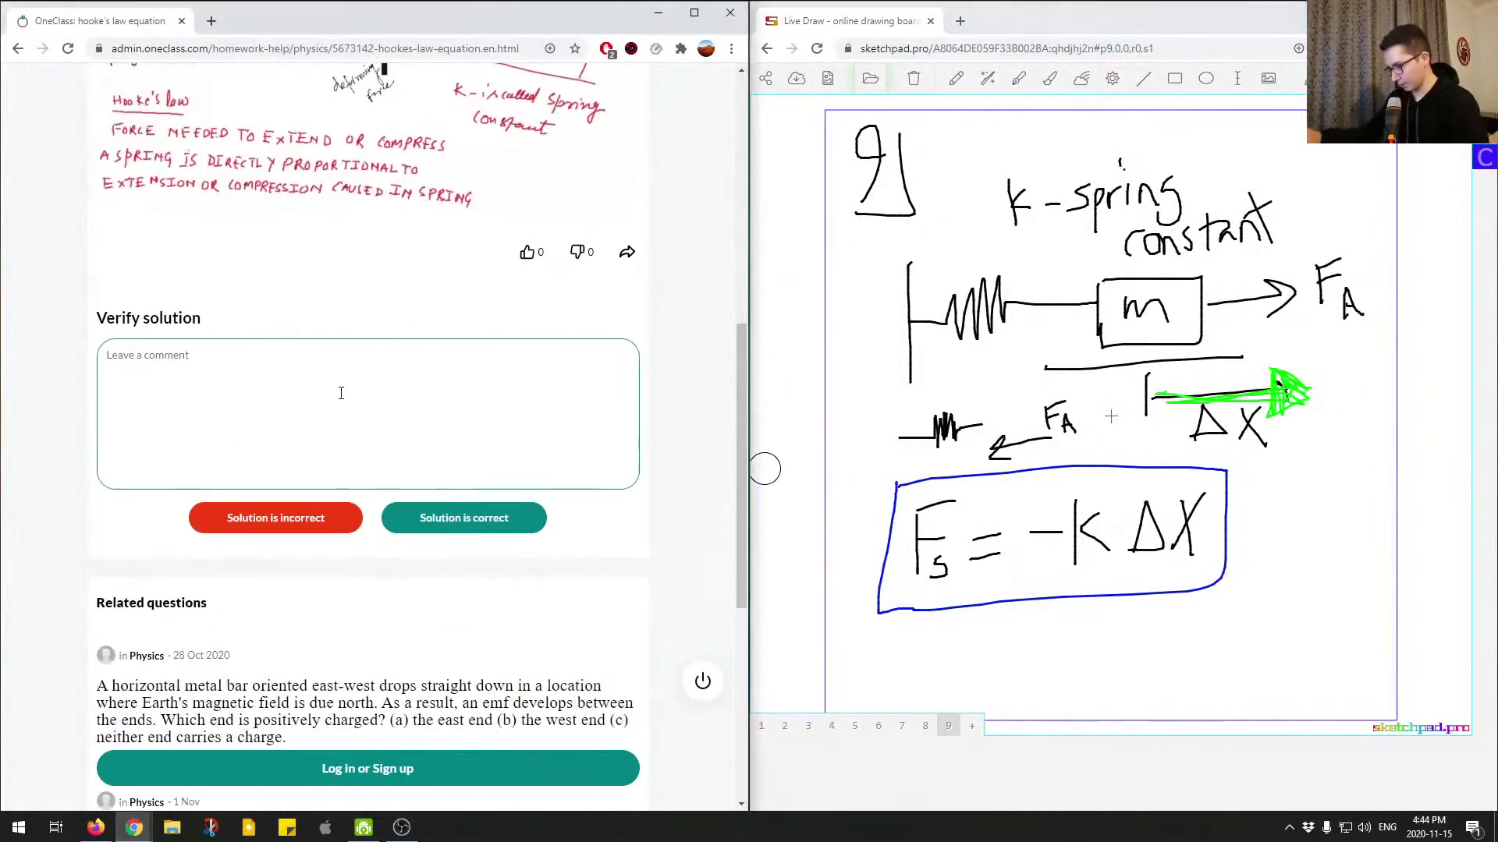
{"action": "type", "text": "Great job!"}
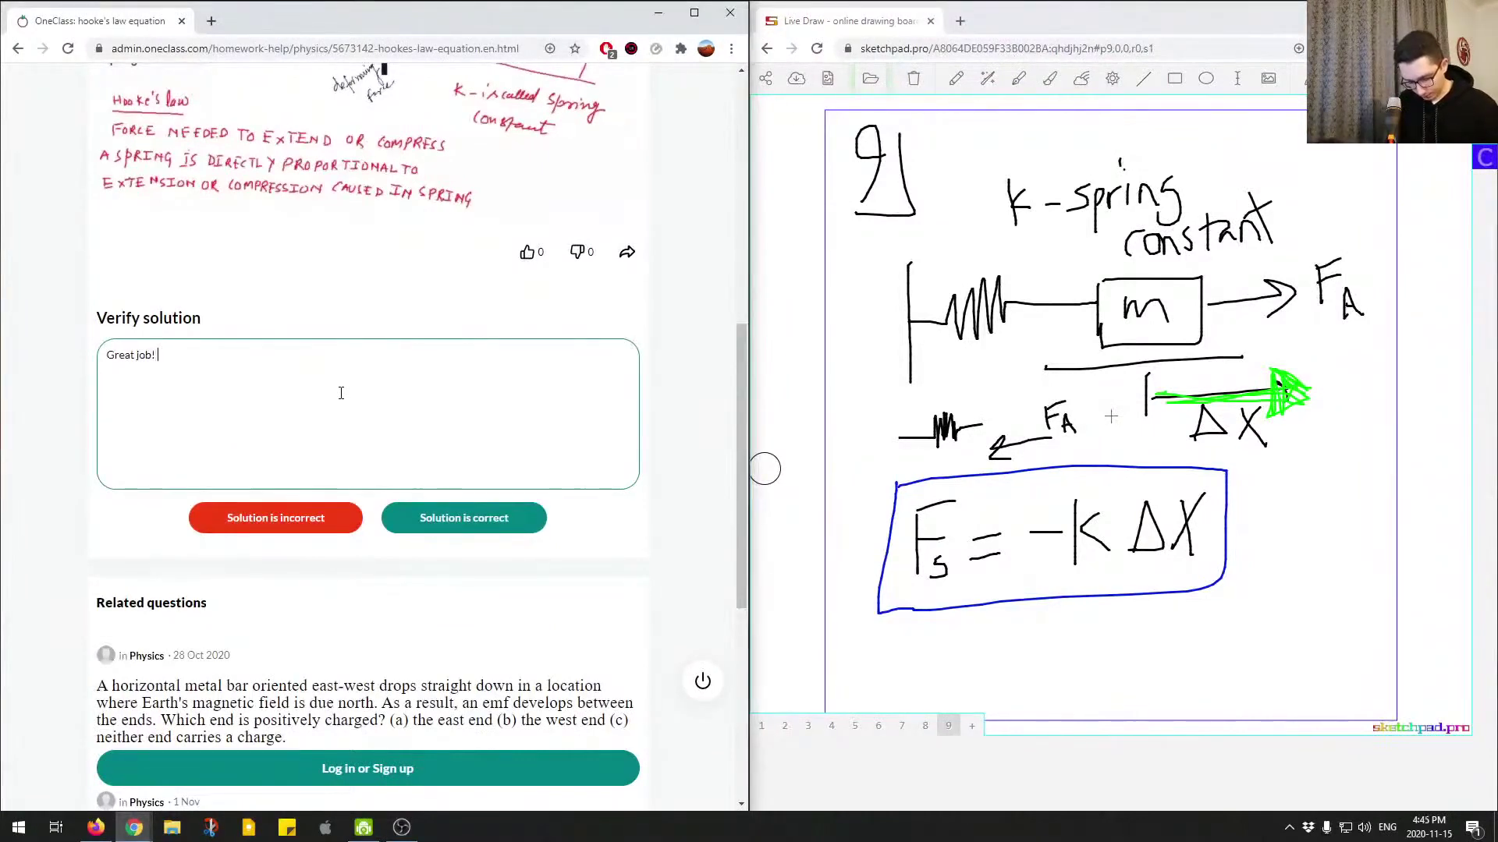
{"action": "type", "text": " Answer"}
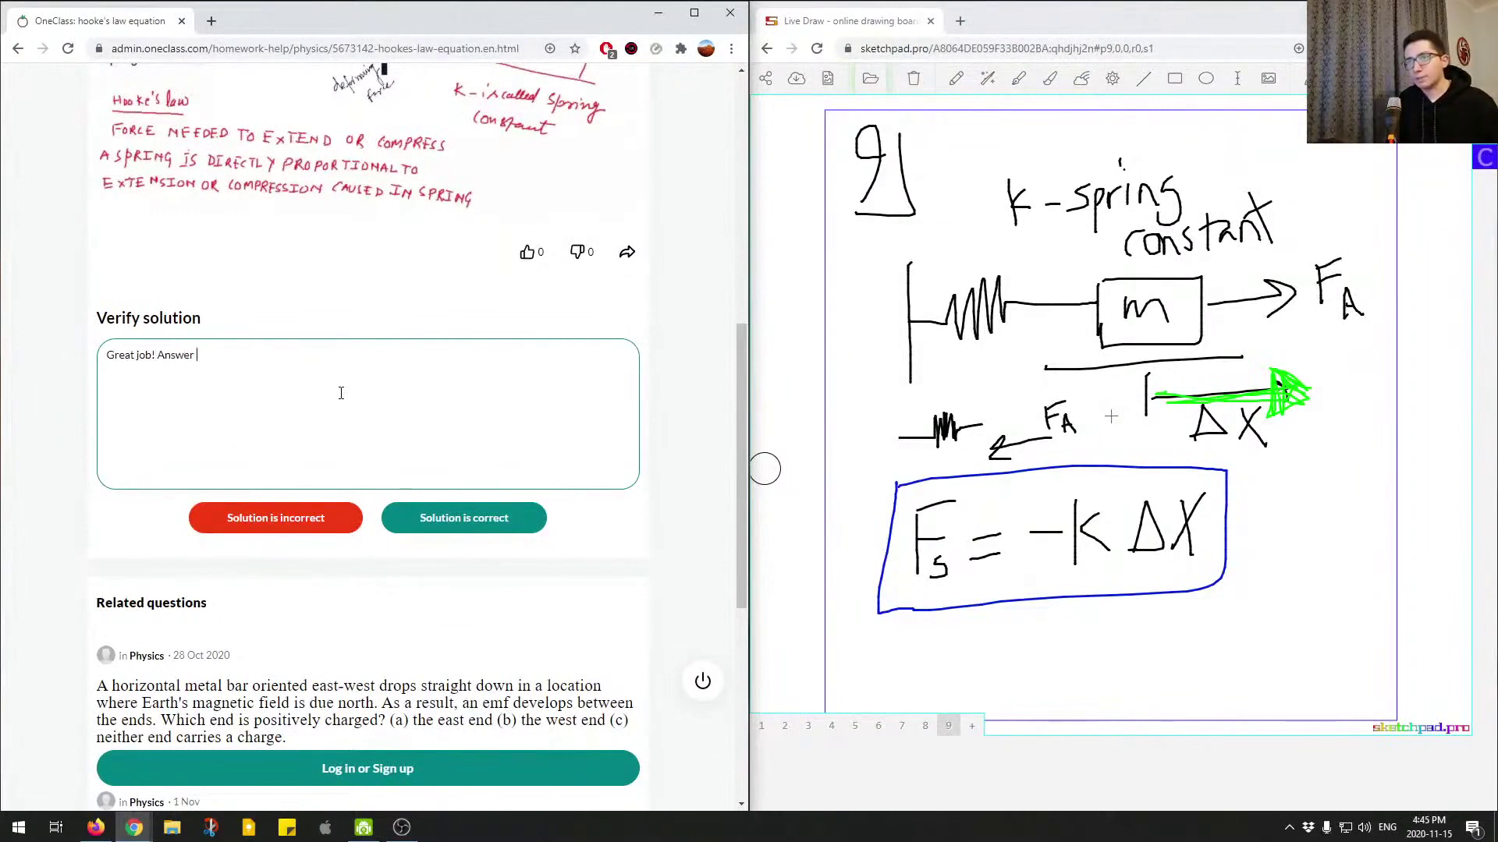
{"action": "type", "text": " is correct"}
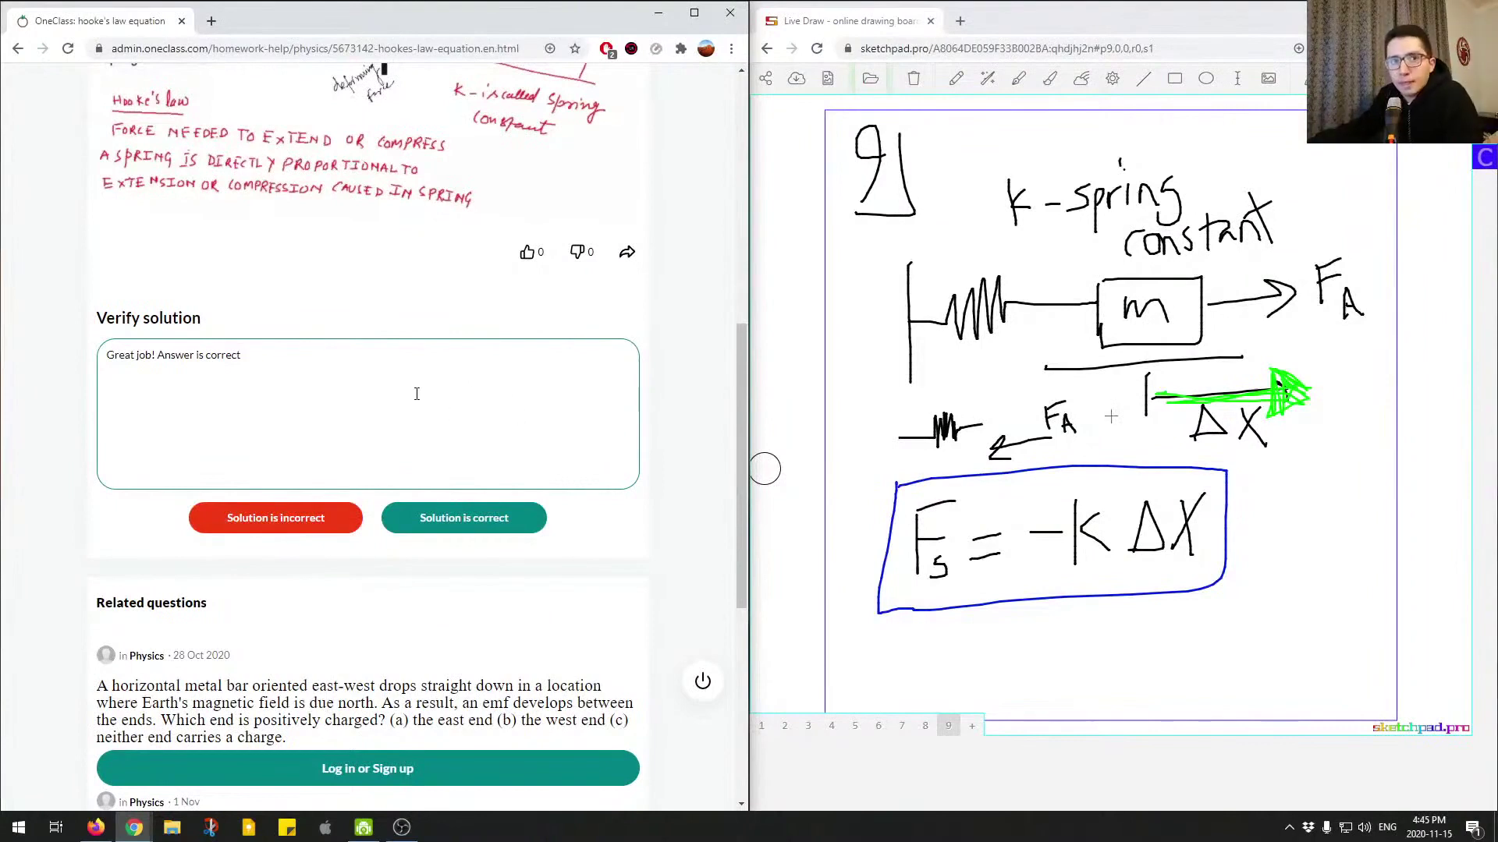
{"action": "scroll", "coordinate": [390, 390], "scroll_direction": "up", "scroll_amount": 5}
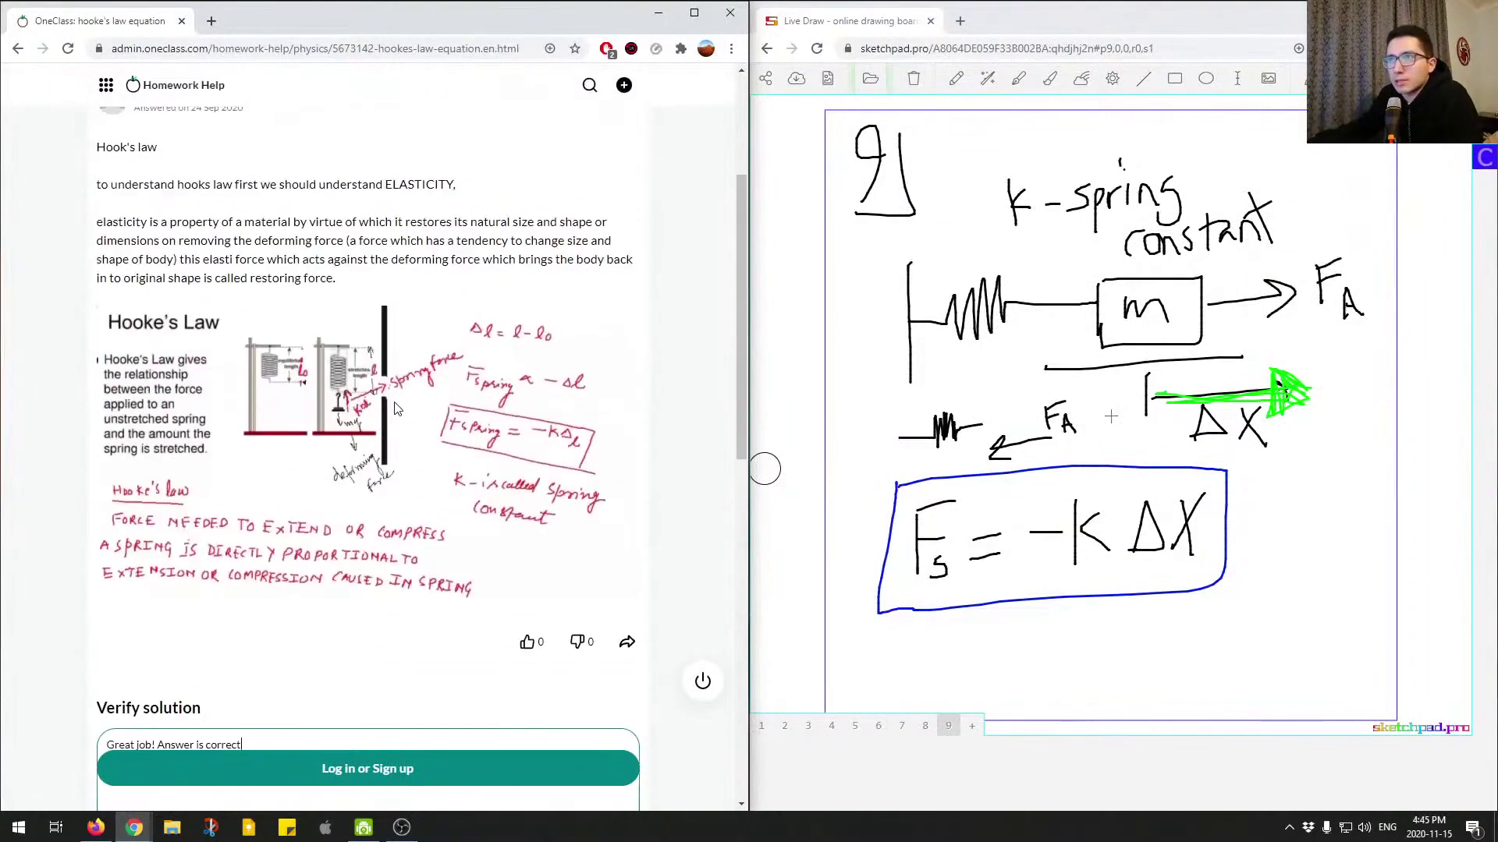
{"action": "scroll", "coordinate": [390, 393], "scroll_direction": "down", "scroll_amount": 6}
{"action": "scroll", "coordinate": [479, 404], "scroll_direction": "up", "scroll_amount": 1}
{"action": "scroll", "coordinate": [479, 404], "scroll_direction": "up", "scroll_amount": 6}
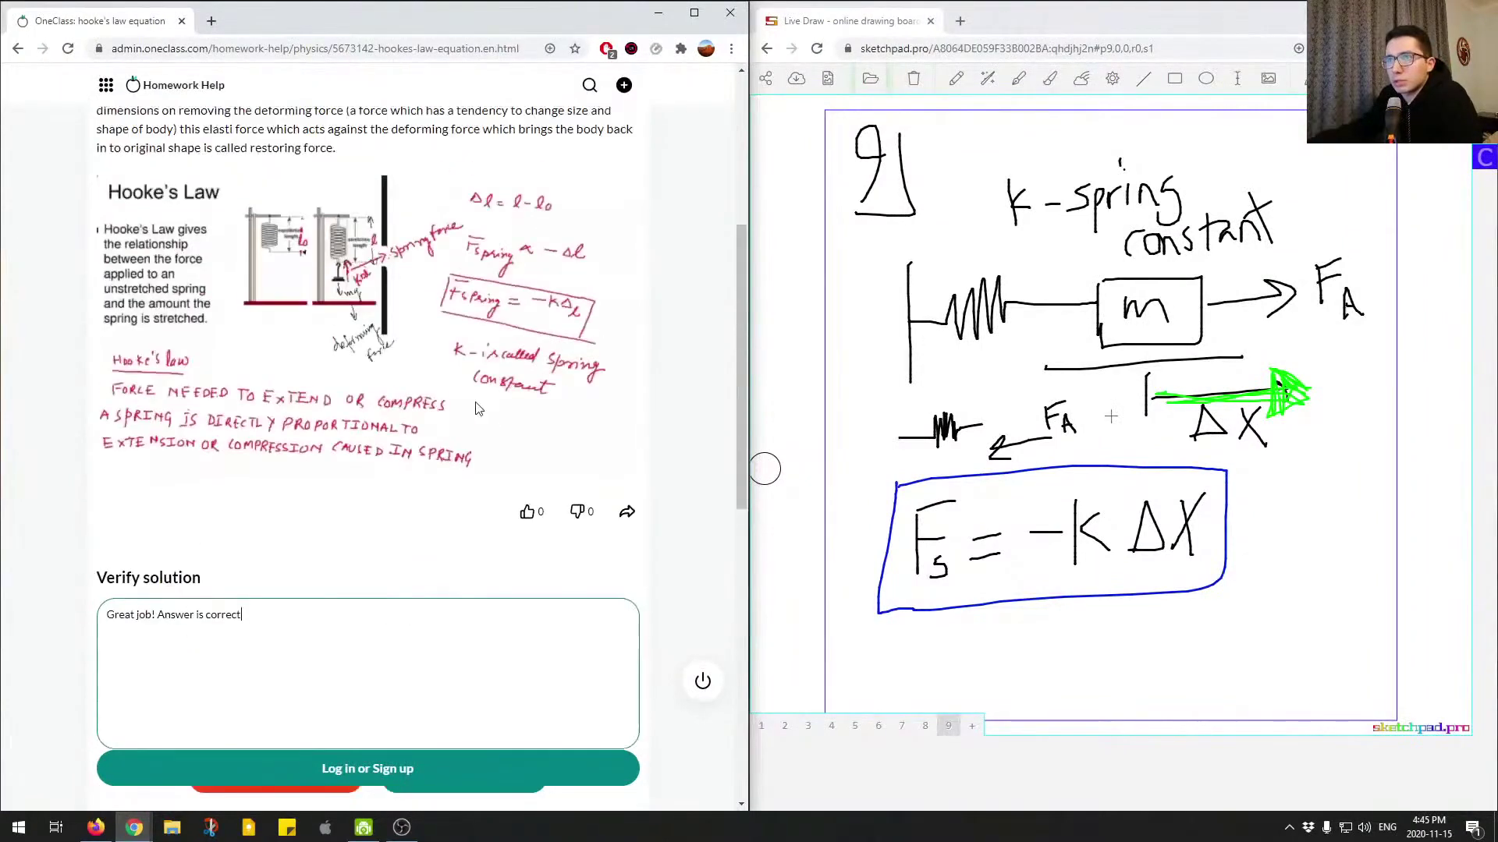
{"action": "scroll", "coordinate": [474, 413], "scroll_direction": "down", "scroll_amount": 3}
{"action": "scroll", "coordinate": [474, 422], "scroll_direction": "down", "scroll_amount": 2}
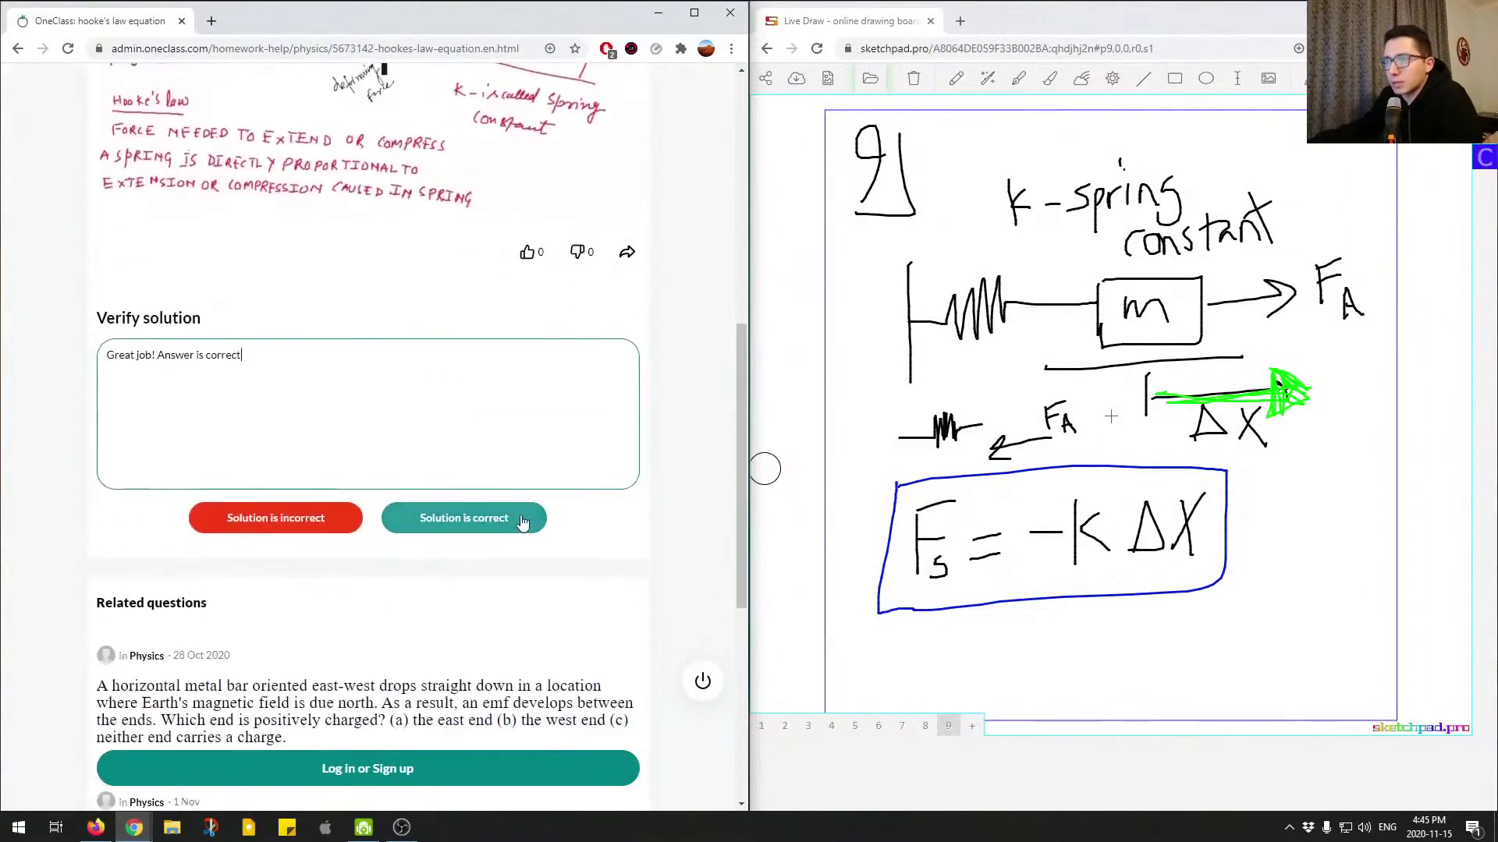